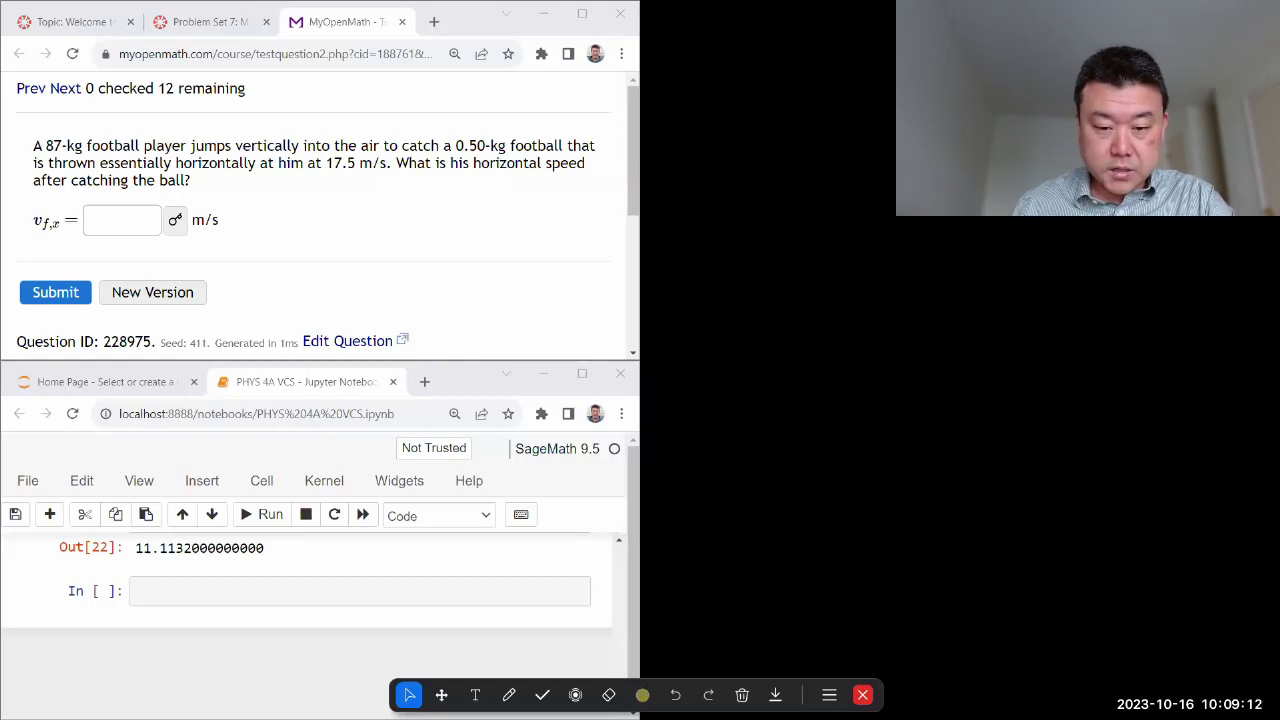
- Turn on the freehand pen and set its ink colour to dark green
left_click(508, 694)
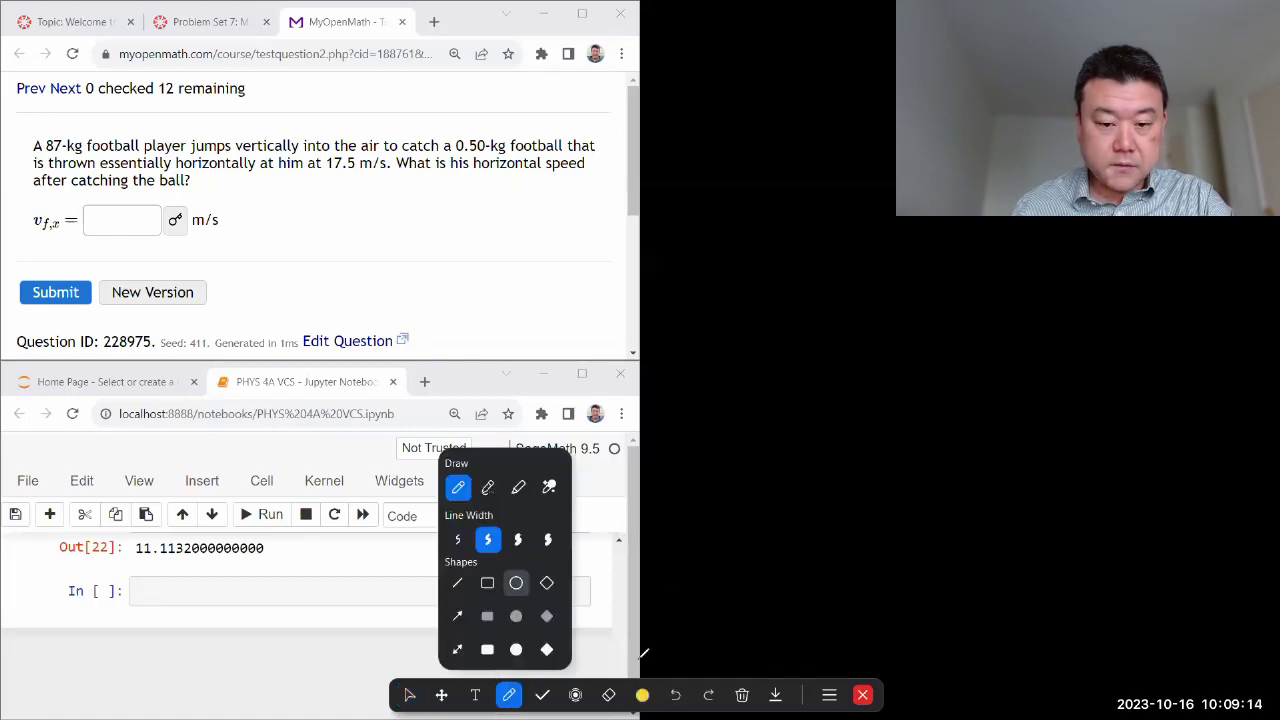
left_click(642, 694)
left_click(698, 618)
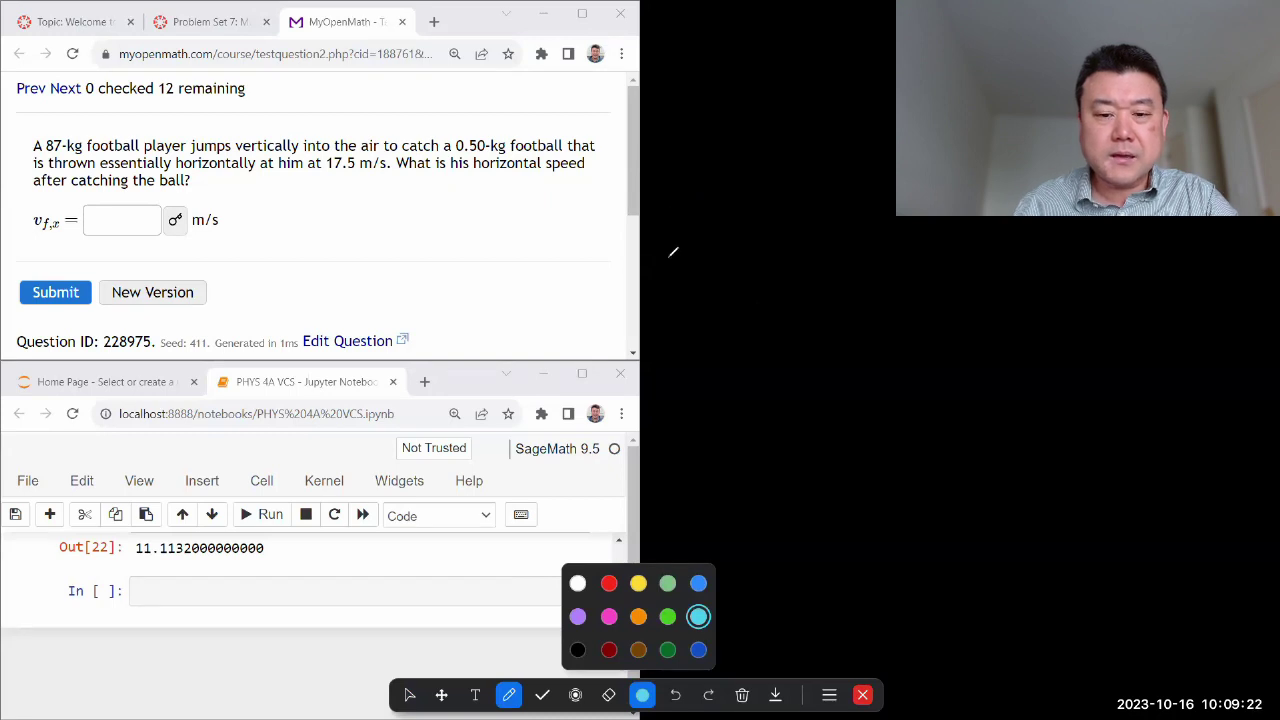
left_click(668, 650)
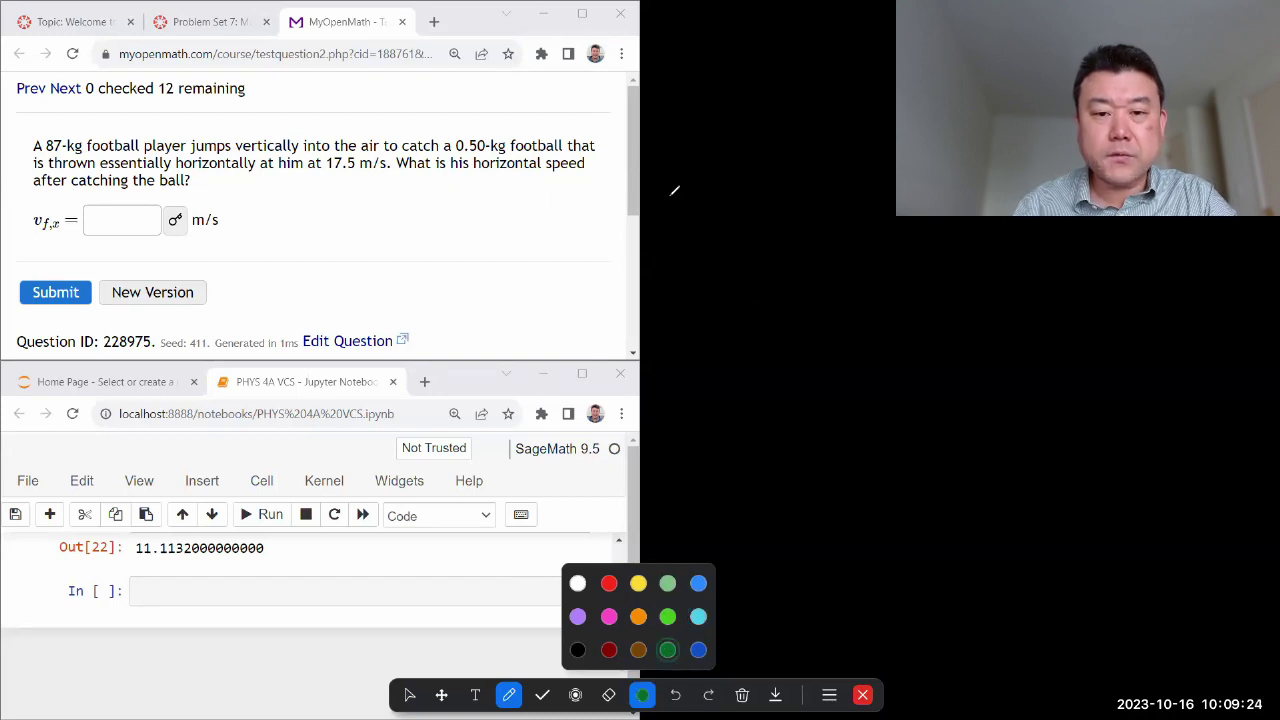
- Draw the green ground line, a cyan player standing above it, and an orange football heading toward him
mouse_move(675, 193)
left_mouse_down()
mouse_move(888, 210)
mouse_move(1000, 200)
left_mouse_up()
left_click_drag(667, 204, 1056, 212)
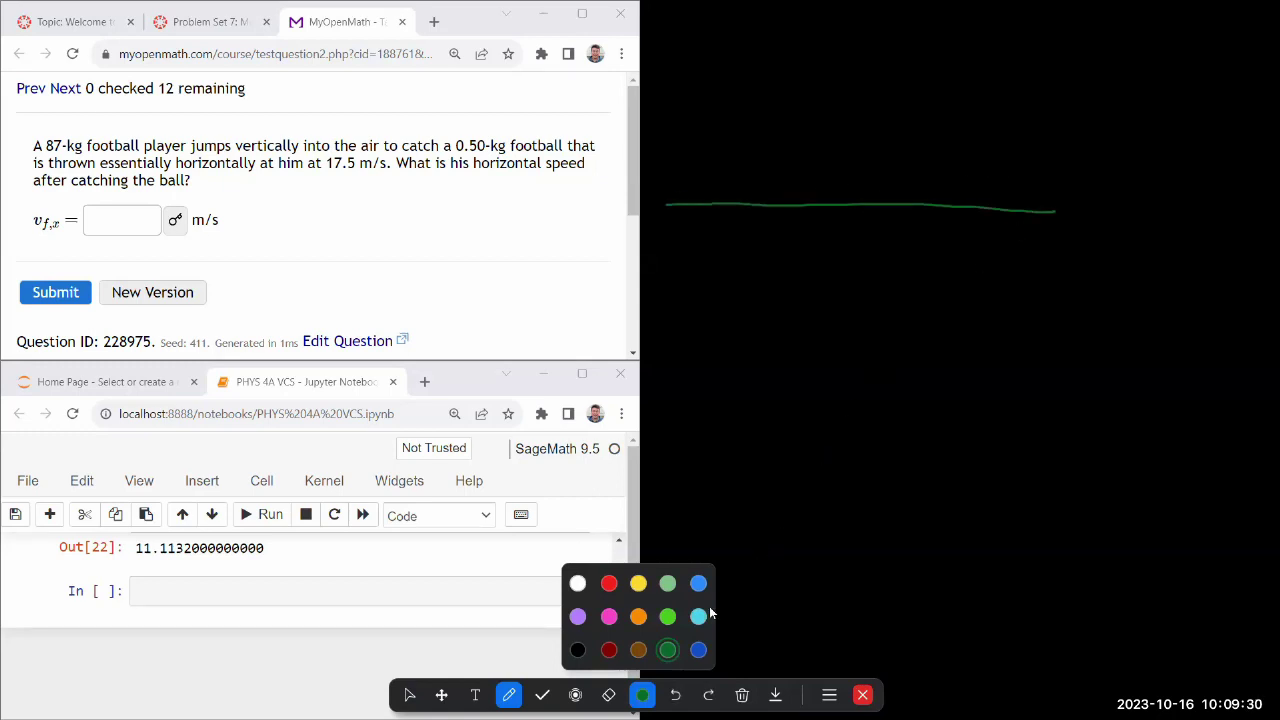
left_click(698, 616)
mouse_move(806, 107)
left_mouse_down()
mouse_move(786, 172)
mouse_move(817, 123)
mouse_move(786, 173)
left_mouse_up()
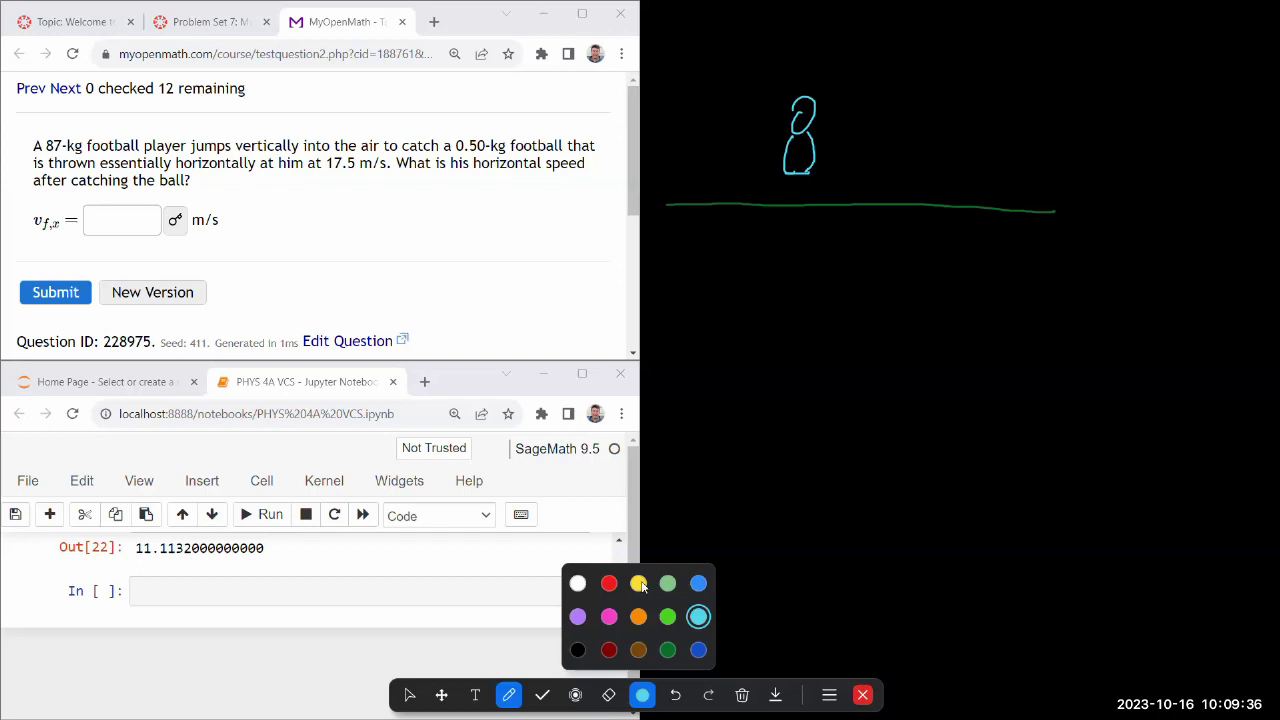
left_click(638, 616)
left_click_drag(738, 119, 777, 150)
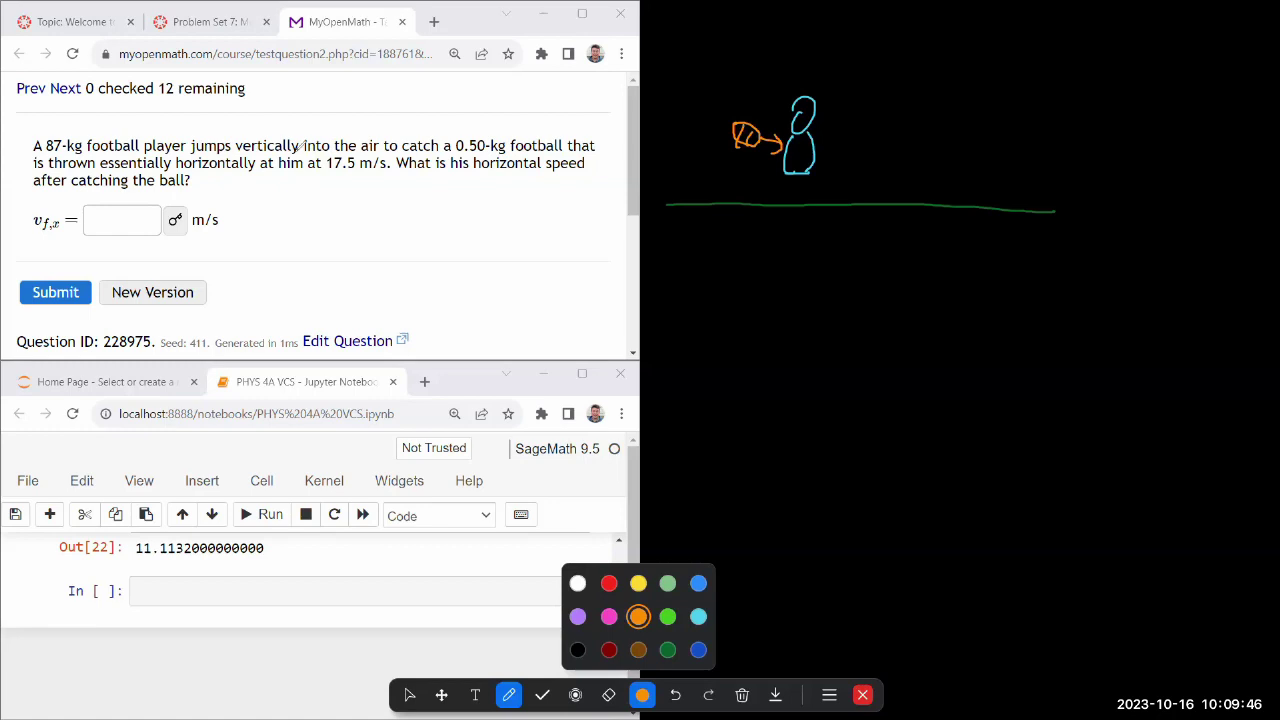
- Redraw the ball's arrow, then in orange mark 17.5 m/s as V0 and 0.50-kg as m
key("ctrl+z")
key("ctrl+z")
mouse_move(762, 137)
left_mouse_down()
mouse_move(786, 137)
mouse_move(778, 144)
mouse_move(773, 106)
mouse_move(778, 115)
left_mouse_up()
mouse_move(326, 170)
left_mouse_down()
mouse_move(386, 172)
mouse_move(371, 192)
left_mouse_up()
mouse_move(458, 154)
left_mouse_down()
mouse_move(530, 156)
mouse_move(501, 126)
mouse_move(511, 131)
left_mouse_up()
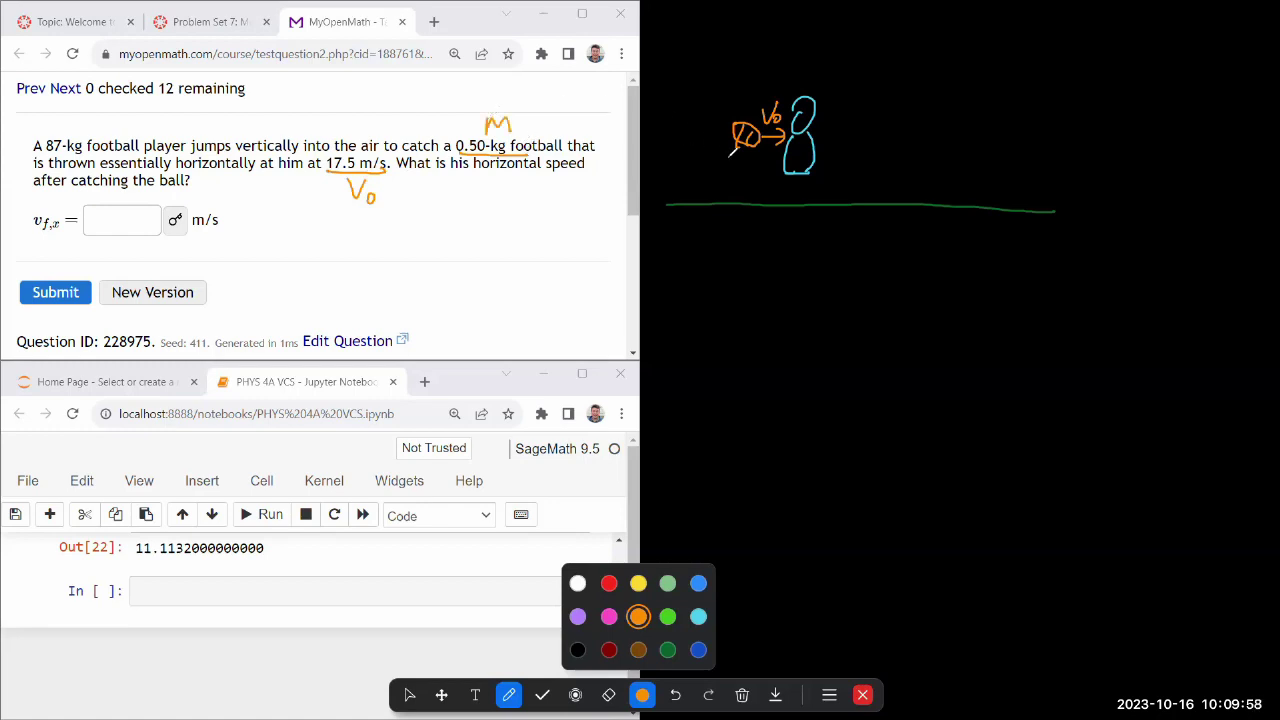
left_click_drag(734, 156, 750, 158)
- In cyan, label the player M and write M above 87-kg
left_click(698, 616)
mouse_move(790, 164)
left_mouse_down()
mouse_move(802, 150)
mouse_move(812, 164)
left_mouse_up()
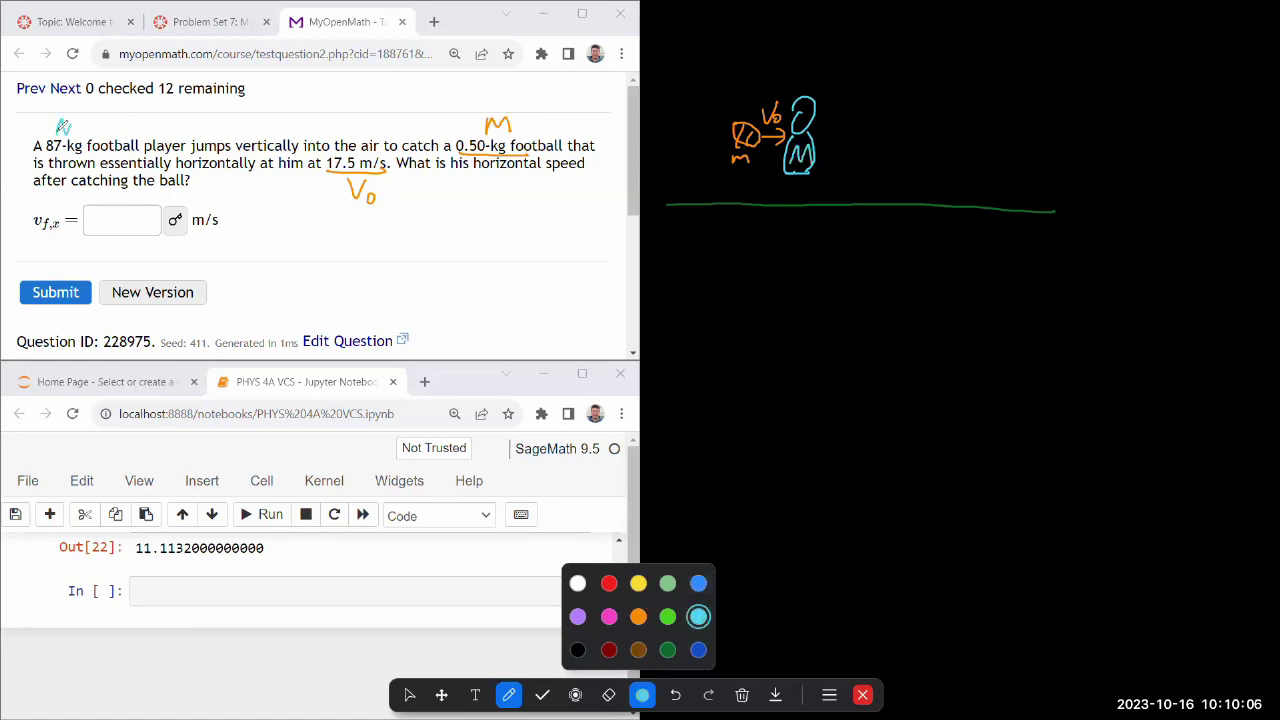
left_click_drag(58, 134, 77, 134)
- In white, dash-circle ball and player, and draw the after-catch figure labelled m+M with a Vf arrow
left_click(577, 583)
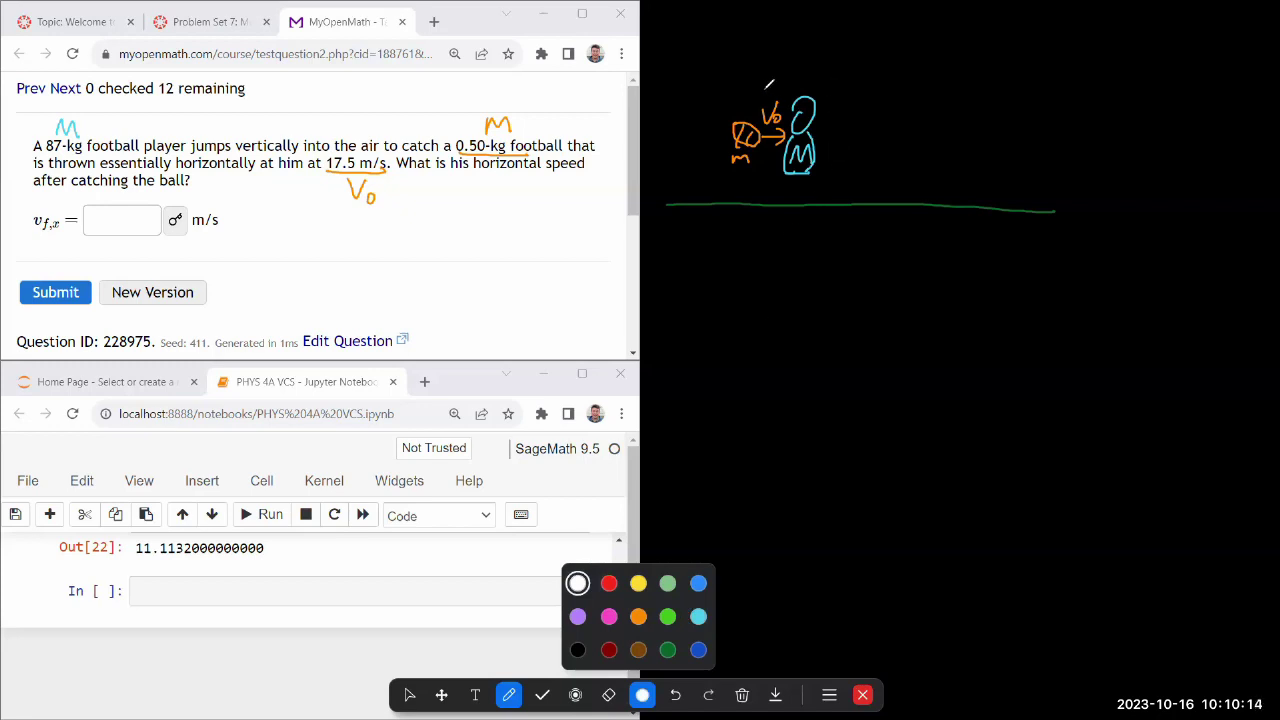
mouse_move(769, 78)
left_mouse_down()
mouse_move(723, 101)
mouse_move(729, 180)
mouse_move(830, 172)
mouse_move(844, 144)
mouse_move(841, 70)
mouse_move(786, 60)
left_mouse_up()
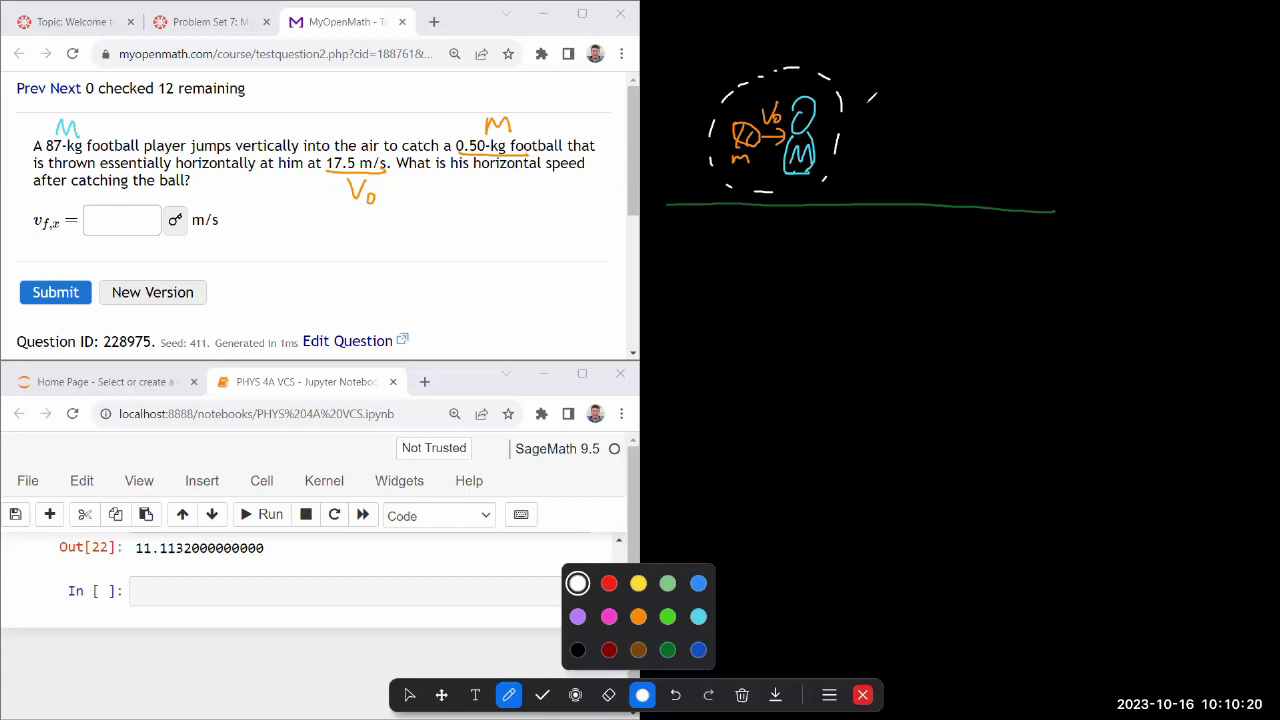
mouse_move(866, 100)
left_mouse_down()
mouse_move(846, 175)
mouse_move(886, 170)
mouse_move(875, 118)
mouse_move(873, 145)
mouse_move(841, 179)
mouse_move(871, 182)
mouse_move(898, 159)
left_mouse_up()
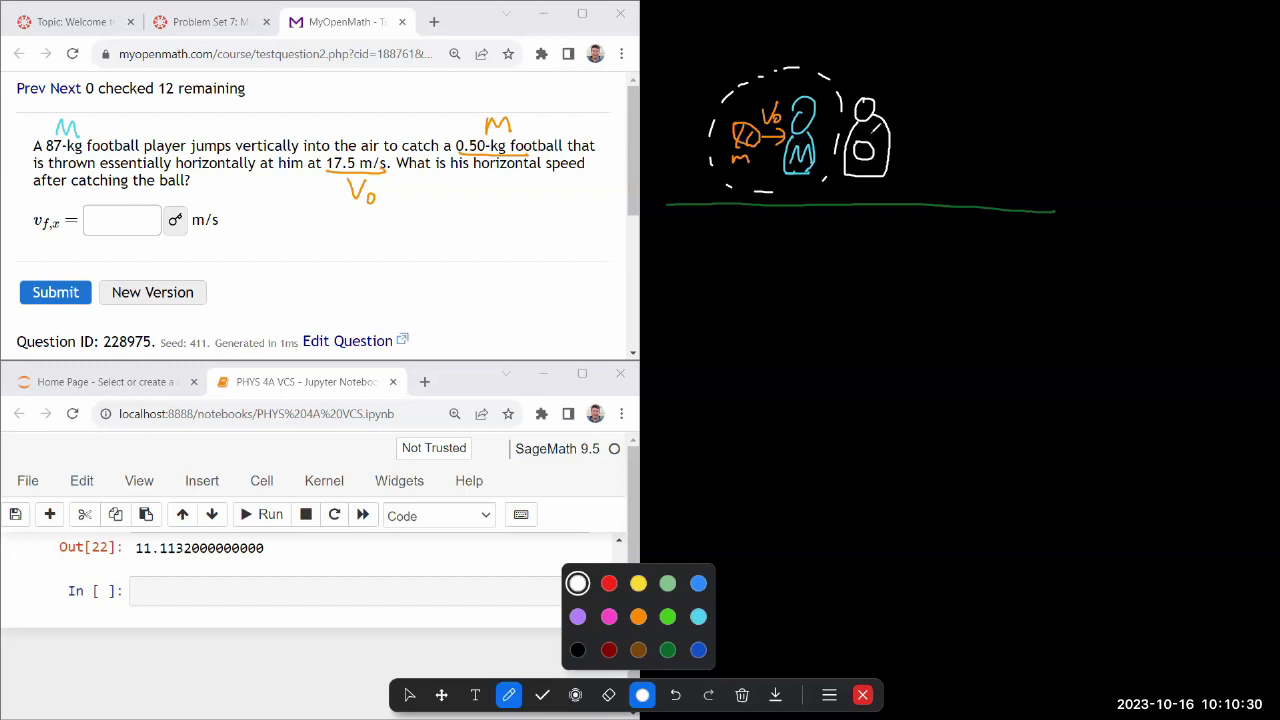
mouse_move(874, 148)
left_mouse_down()
mouse_move(896, 136)
mouse_move(945, 144)
left_mouse_up()
mouse_move(939, 137)
left_mouse_down()
mouse_move(939, 151)
mouse_move(958, 138)
mouse_move(973, 152)
mouse_move(958, 157)
mouse_move(970, 156)
left_mouse_up()
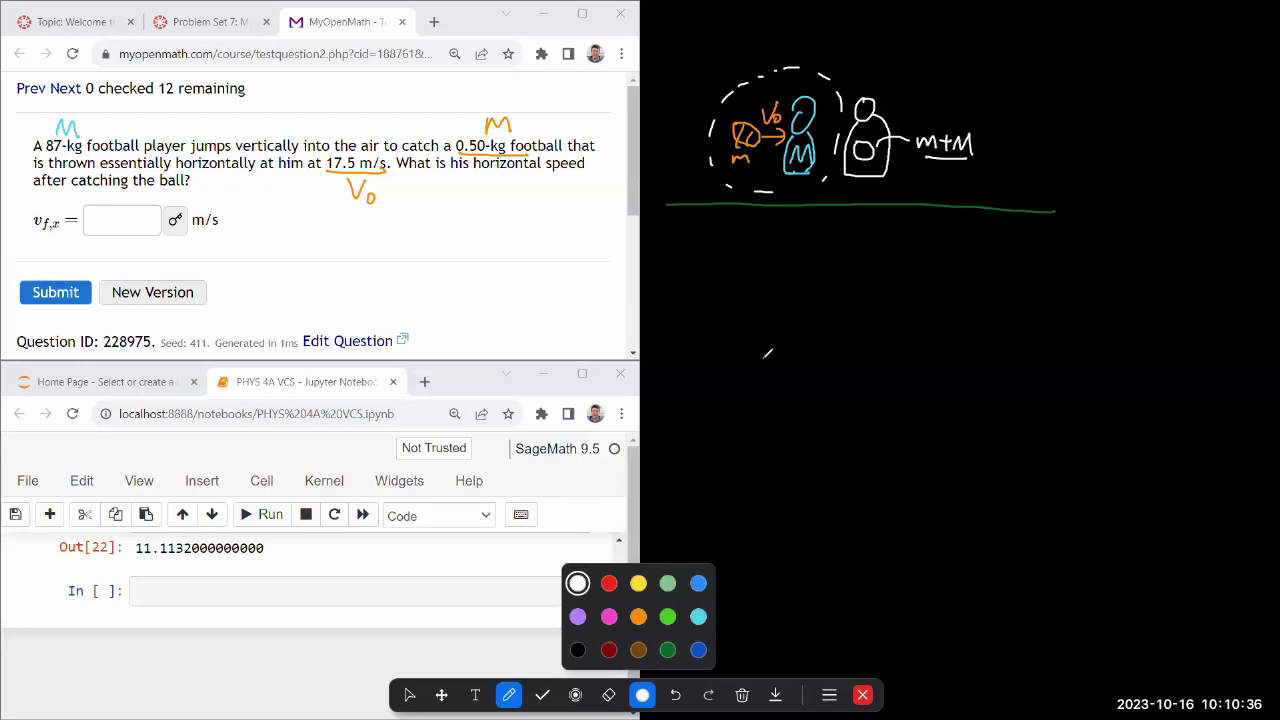
mouse_move(886, 112)
left_mouse_down()
mouse_move(944, 112)
mouse_move(936, 120)
left_mouse_up()
mouse_move(896, 78)
left_mouse_down()
mouse_move(914, 78)
mouse_move(914, 102)
mouse_move(922, 92)
left_mouse_up()
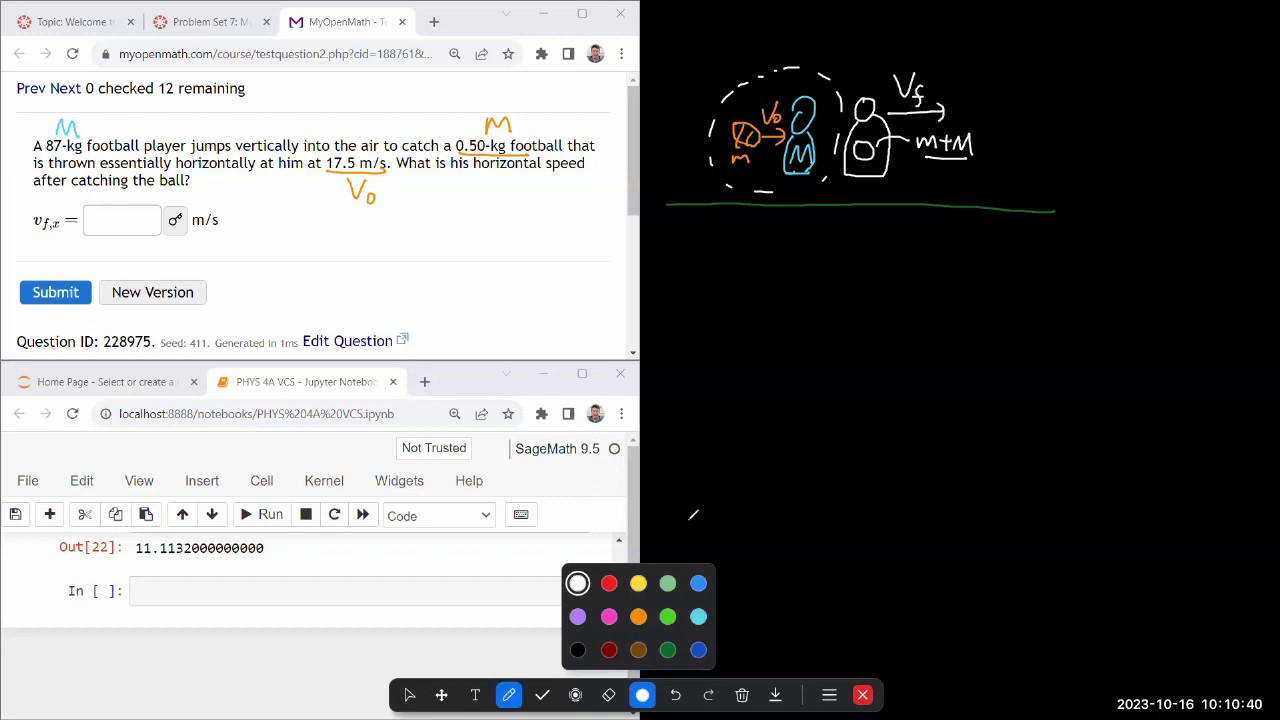
- In black, underline 'jumps', box 'vertically', and write Vi = 0 above it
left_click(578, 650)
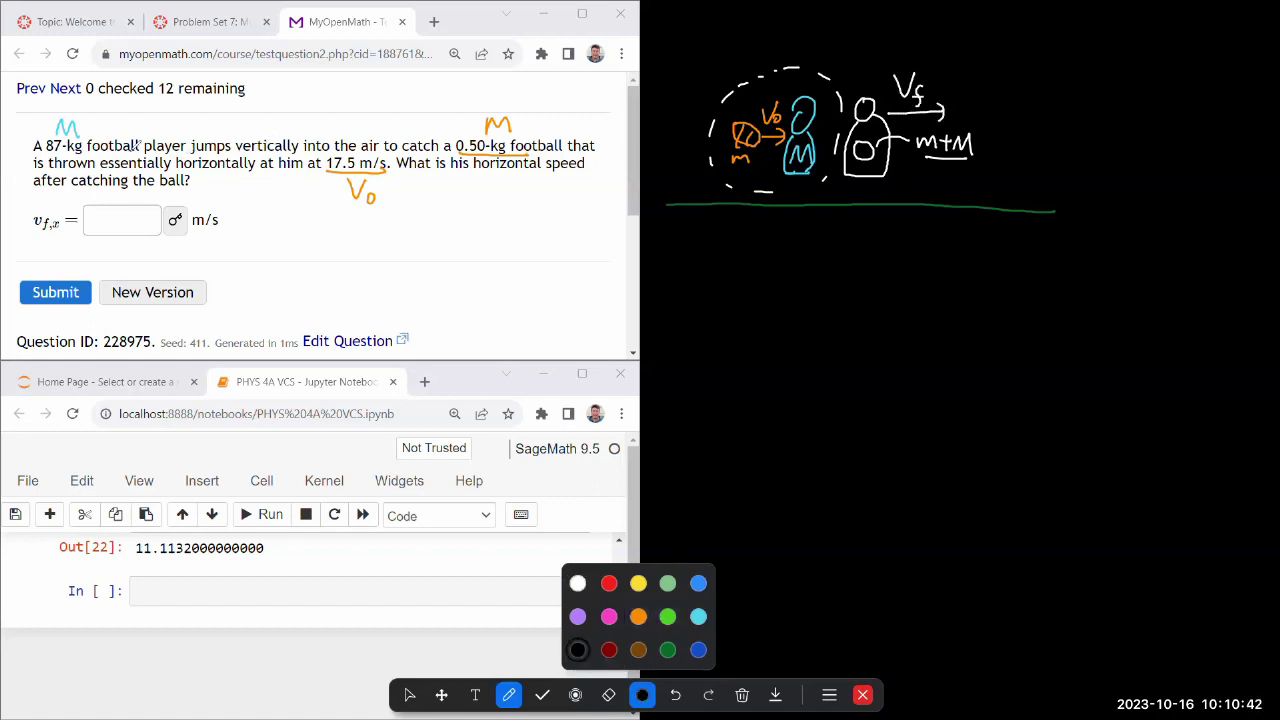
left_click_drag(189, 155, 233, 155)
mouse_move(300, 157)
left_mouse_down()
mouse_move(284, 128)
mouse_move(236, 128)
mouse_move(283, 99)
mouse_move(311, 103)
left_mouse_up()
left_click_drag(293, 111, 331, 99)
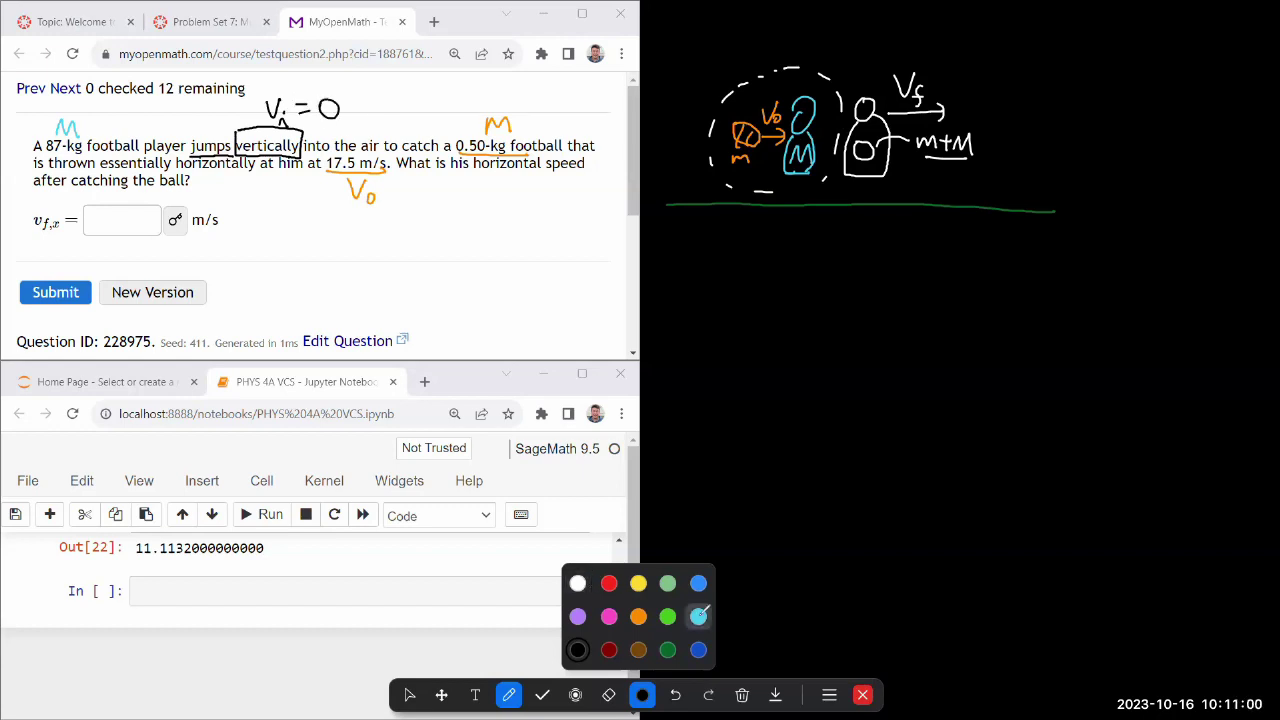
- In cyan, write Vi = 0 above the player figure
left_click(698, 616)
mouse_move(792, 64)
left_mouse_down()
mouse_move(817, 62)
mouse_move(812, 82)
mouse_move(836, 70)
left_mouse_up()
left_click_drag(825, 74, 847, 67)
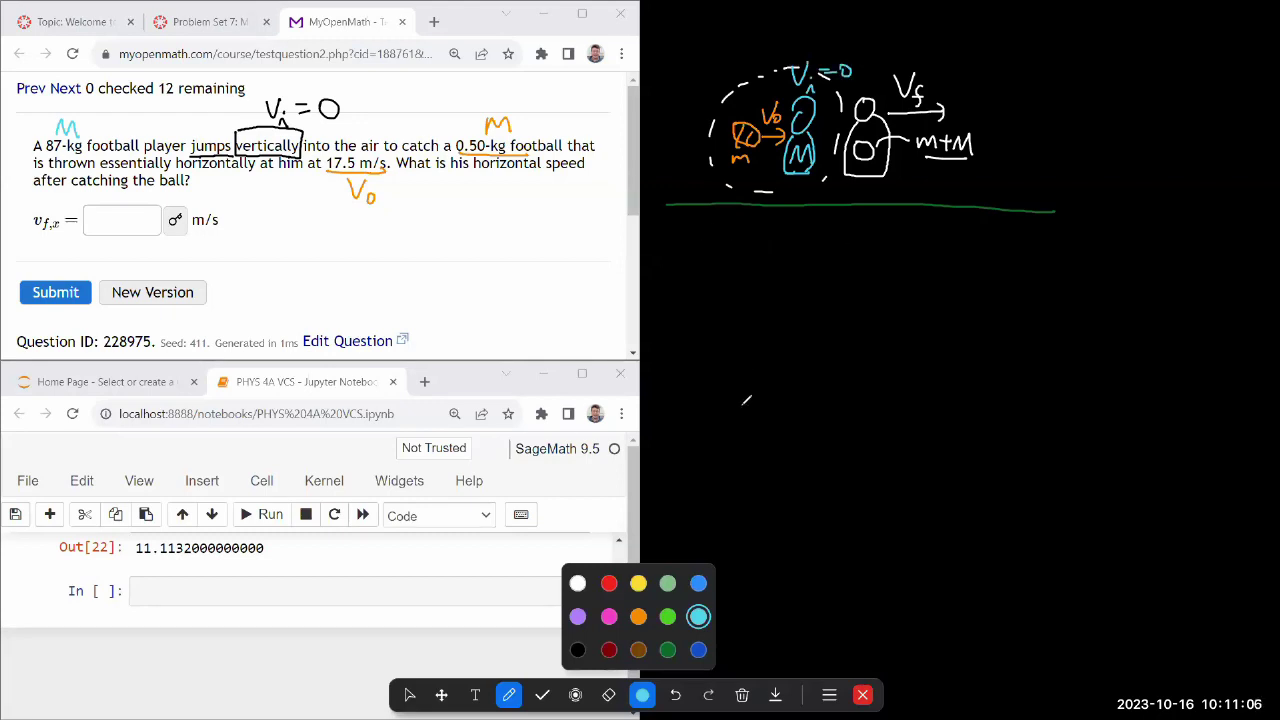
- Handwrite the white heading 'Sticking Collision' below the green ground line
left_click(579, 585)
left_click_drag(705, 226, 704, 236)
mouse_move(715, 225)
left_mouse_down()
mouse_move(749, 214)
mouse_move(756, 250)
left_mouse_up()
mouse_move(744, 235)
left_mouse_down()
mouse_move(766, 234)
mouse_move(773, 250)
left_mouse_up()
left_click_drag(795, 223, 790, 230)
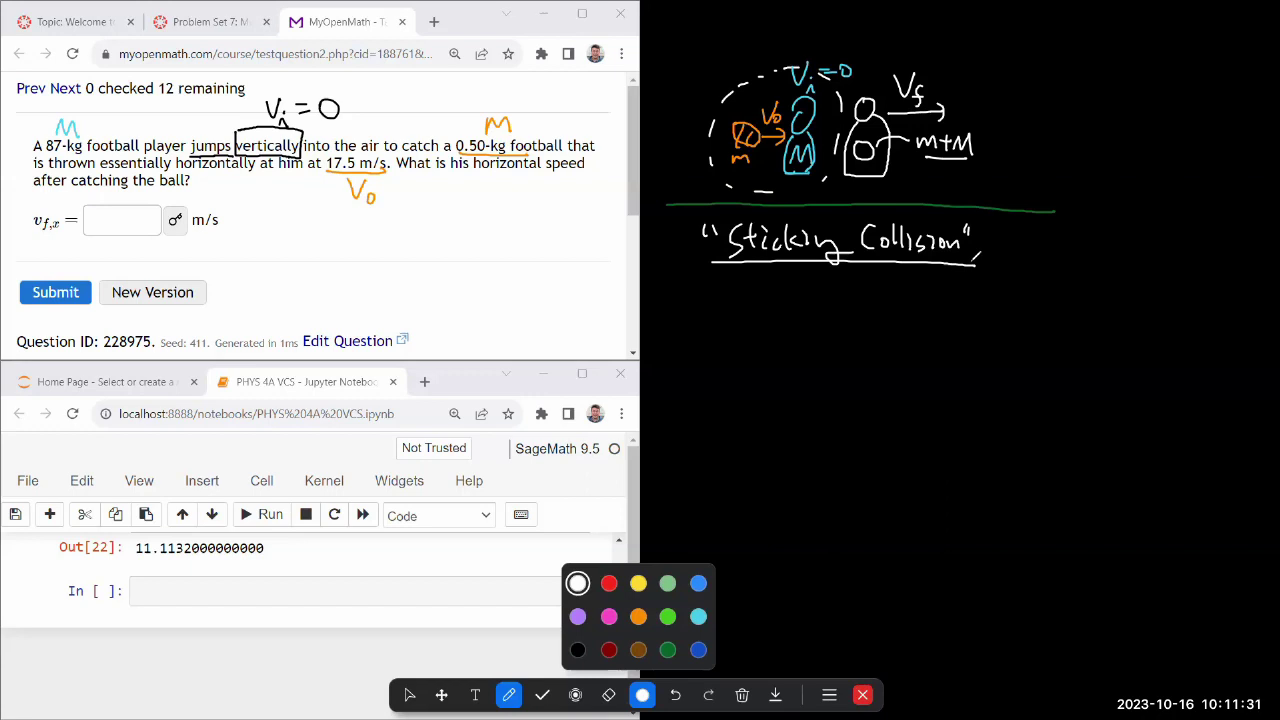
left_click_drag(1002, 240, 1006, 235)
- Write 'Cons. of p' under the heading and underline it
mouse_move(708, 293)
left_mouse_down()
mouse_move(706, 313)
mouse_move(750, 312)
left_mouse_up()
left_click_drag(766, 302, 812, 306)
left_click(765, 312)
left_click_drag(826, 286, 818, 314)
left_click_drag(870, 296, 872, 324)
left_click_drag(868, 288, 884, 284)
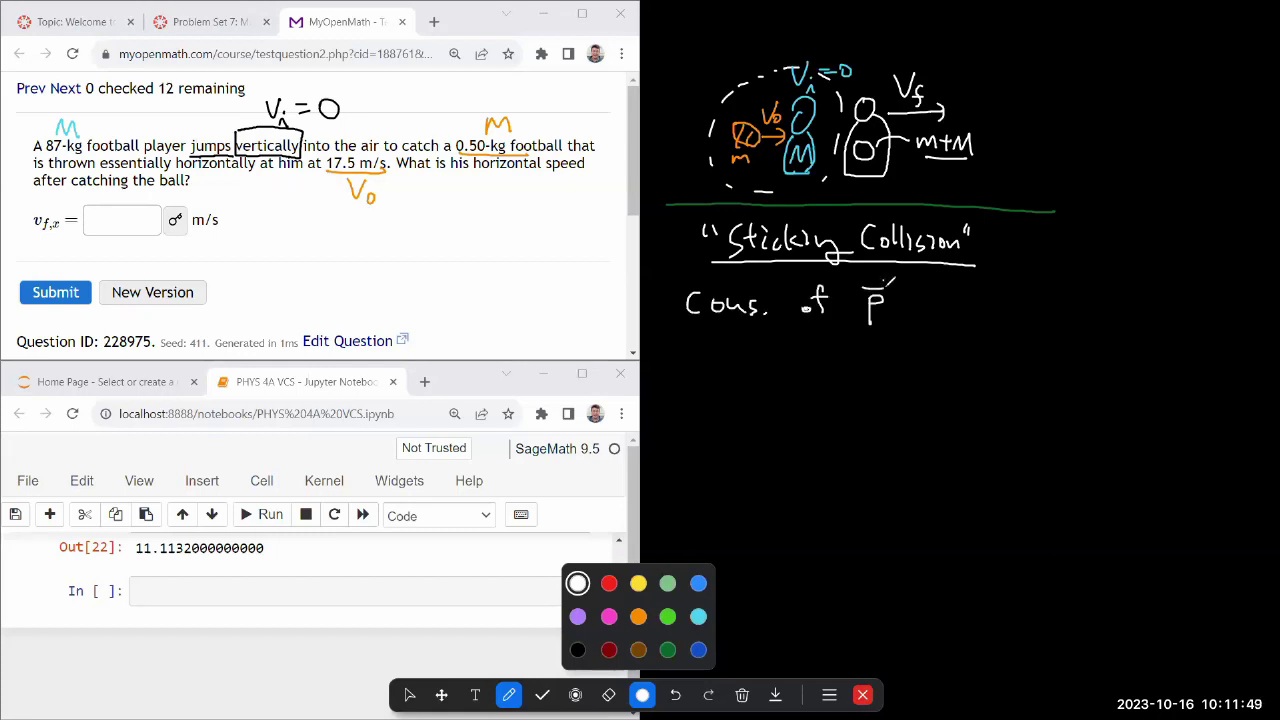
left_click_drag(678, 326, 918, 326)
left_click_drag(924, 328, 932, 320)
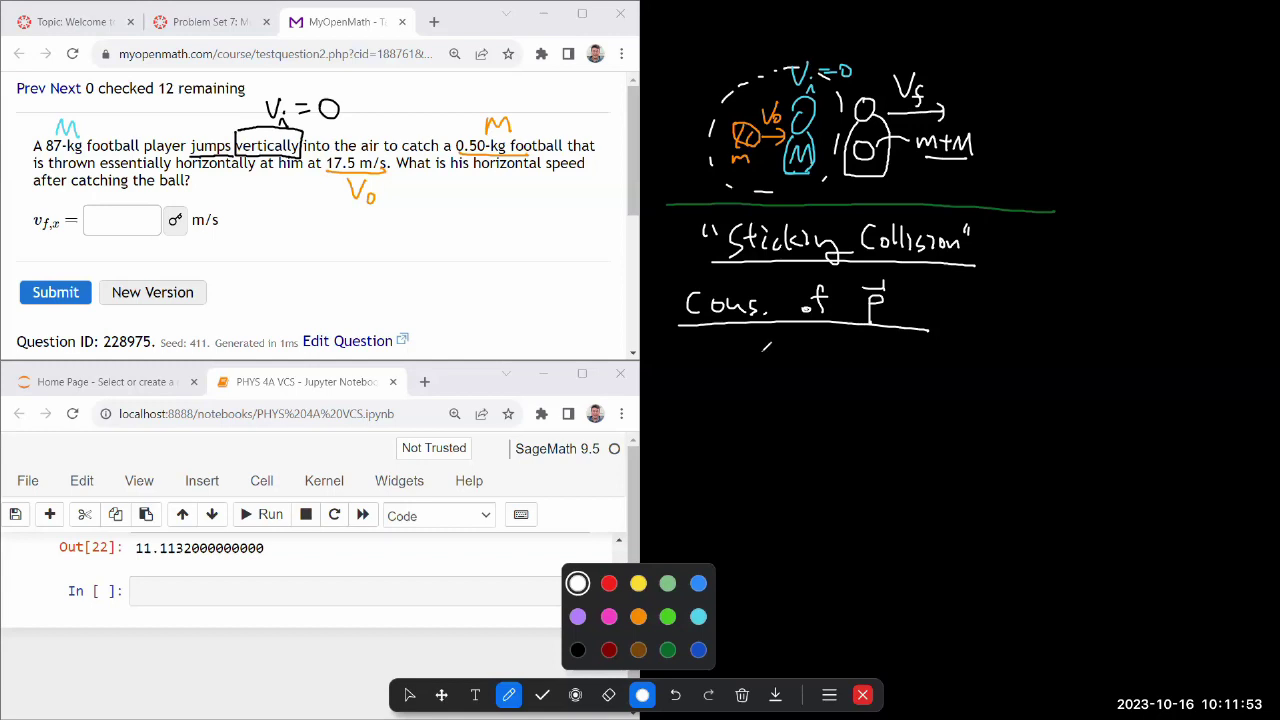
- Write the momentum equation Σp⃗i = Σp⃗f below it
mouse_move(776, 354)
left_mouse_down()
mouse_move(764, 374)
mouse_move(786, 381)
left_mouse_up()
left_click_drag(800, 362, 800, 386)
left_click_drag(800, 364, 802, 374)
left_click_drag(796, 352, 810, 346)
mouse_move(812, 378)
left_mouse_down()
mouse_move(826, 341)
mouse_move(847, 364)
mouse_move(886, 346)
mouse_move(876, 356)
mouse_move(903, 366)
mouse_move(888, 348)
mouse_move(900, 386)
left_mouse_up()
mouse_move(899, 356)
left_mouse_down()
mouse_move(912, 392)
mouse_move(920, 378)
left_mouse_up()
mouse_move(897, 347)
left_mouse_down()
mouse_move(914, 346)
mouse_move(917, 325)
mouse_move(923, 345)
left_mouse_up()
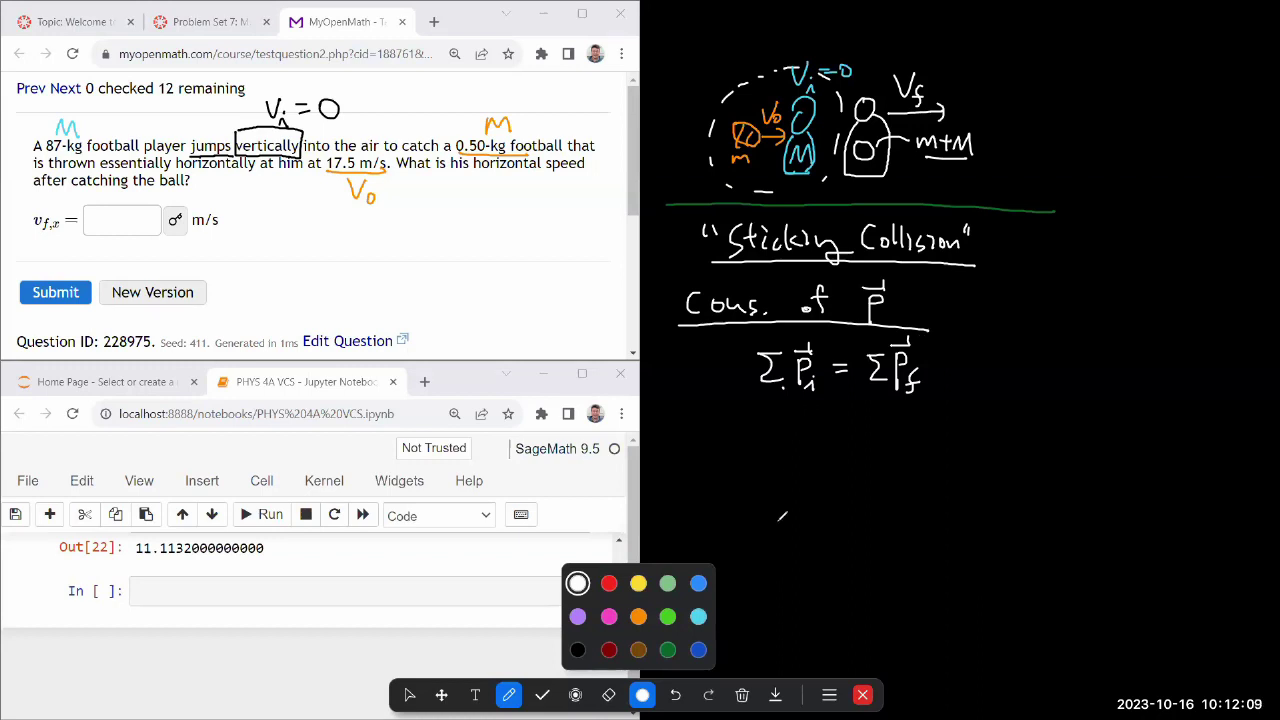
- In light green, begin the equation m·V0 + 0 = underneath
left_click(669, 585)
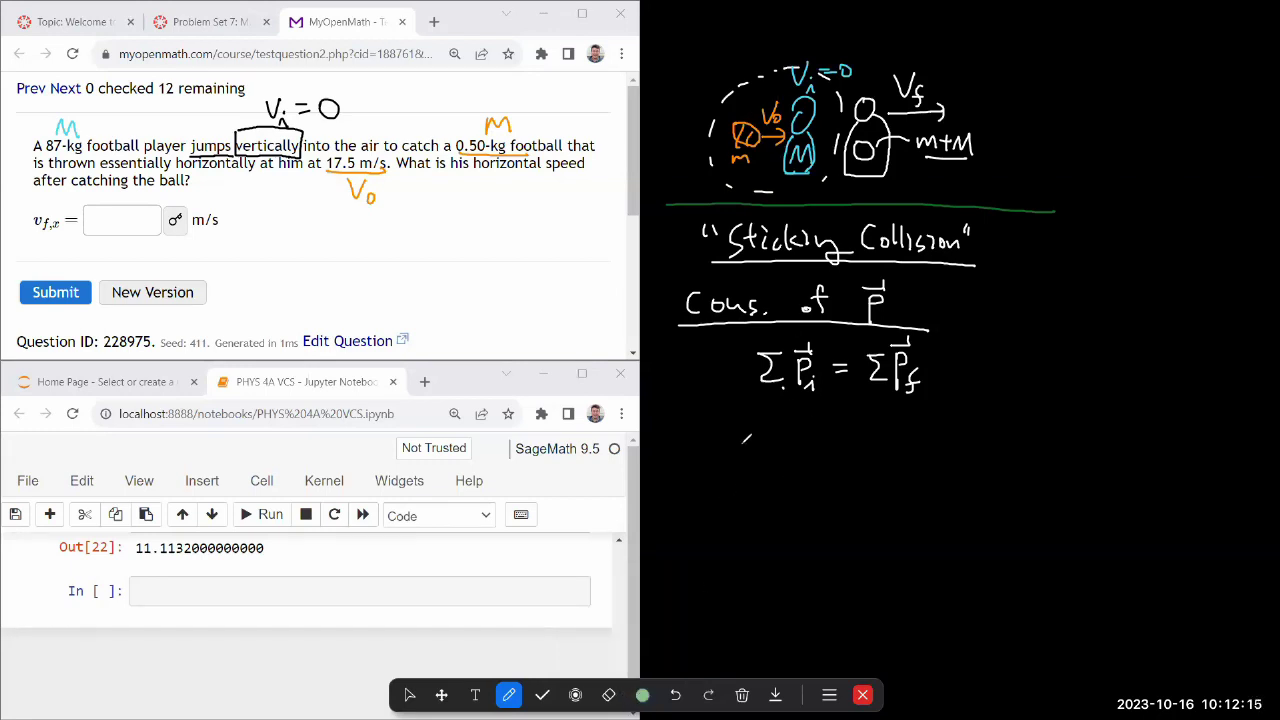
mouse_move(718, 445)
left_mouse_down()
mouse_move(730, 428)
mouse_move(742, 444)
mouse_move(772, 444)
mouse_move(790, 427)
mouse_move(781, 420)
left_mouse_up()
left_click(749, 437)
left_click_drag(785, 443, 800, 450)
mouse_move(791, 439)
left_mouse_down()
mouse_move(840, 411)
mouse_move(829, 422)
mouse_move(875, 433)
left_mouse_up()
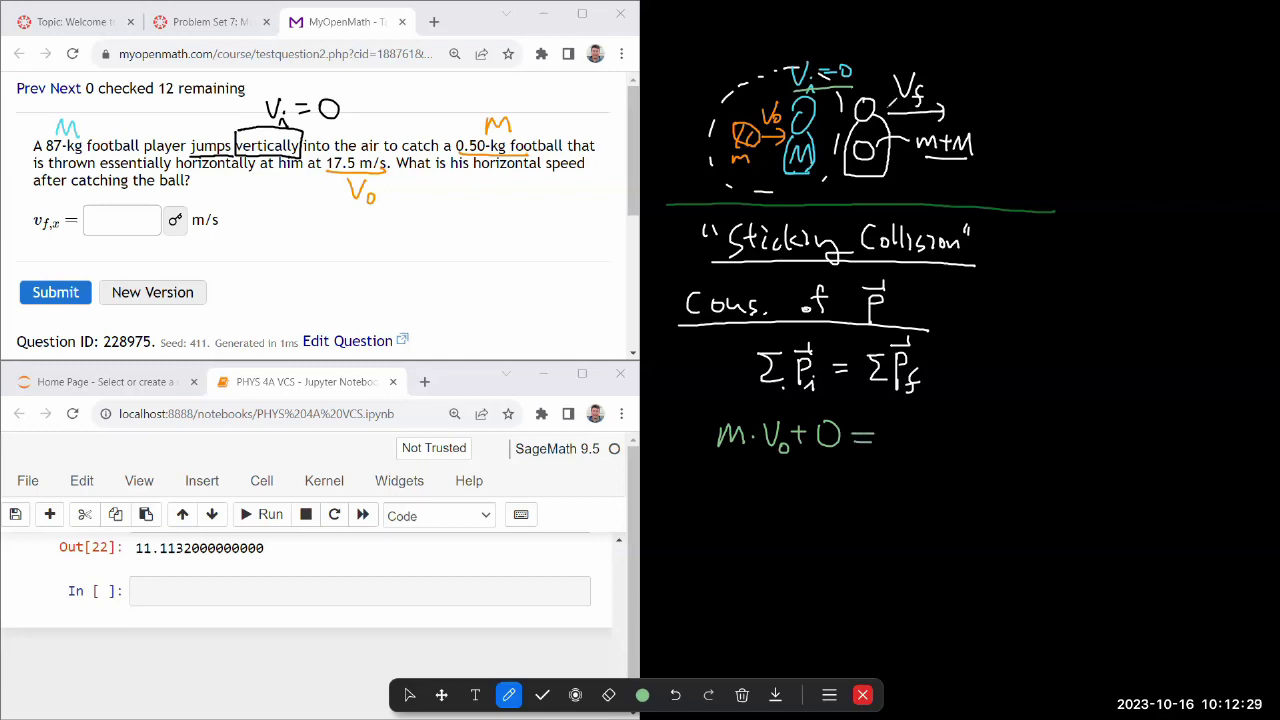
- Circle the after-catch figure in green, write (m+M)·Vf after the equals sign, and underline the equation
mouse_move(872, 84)
left_mouse_down()
mouse_move(826, 130)
mouse_move(856, 190)
mouse_move(904, 118)
mouse_move(872, 84)
mouse_move(910, 170)
mouse_move(926, 120)
left_mouse_up()
mouse_move(890, 438)
left_mouse_down()
mouse_move(898, 428)
mouse_move(906, 442)
left_mouse_up()
mouse_move(918, 430)
left_mouse_down()
mouse_move(960, 448)
mouse_move(884, 458)
left_mouse_up()
left_click_drag(958, 422, 960, 456)
left_click(977, 440)
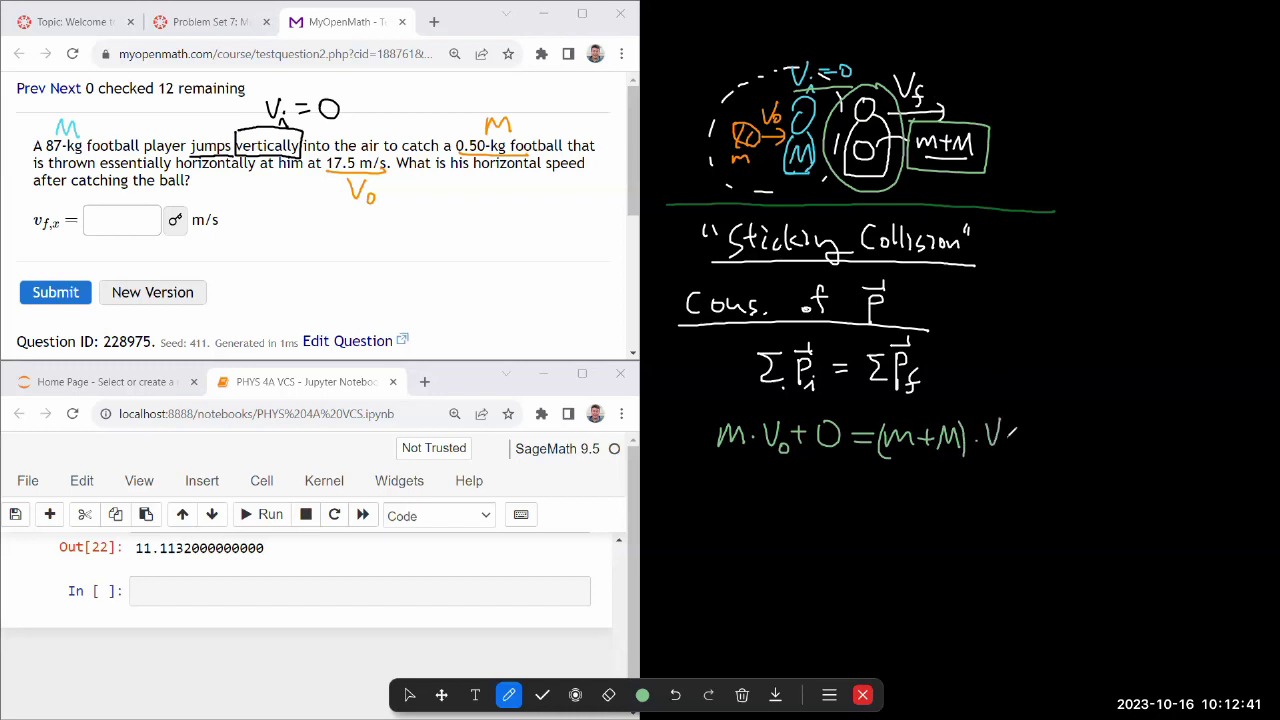
mouse_move(1008, 446)
left_mouse_down()
mouse_move(1001, 462)
mouse_move(1009, 452)
left_mouse_up()
left_click_drag(54, 233, 64, 239)
left_click_drag(717, 483, 1042, 485)
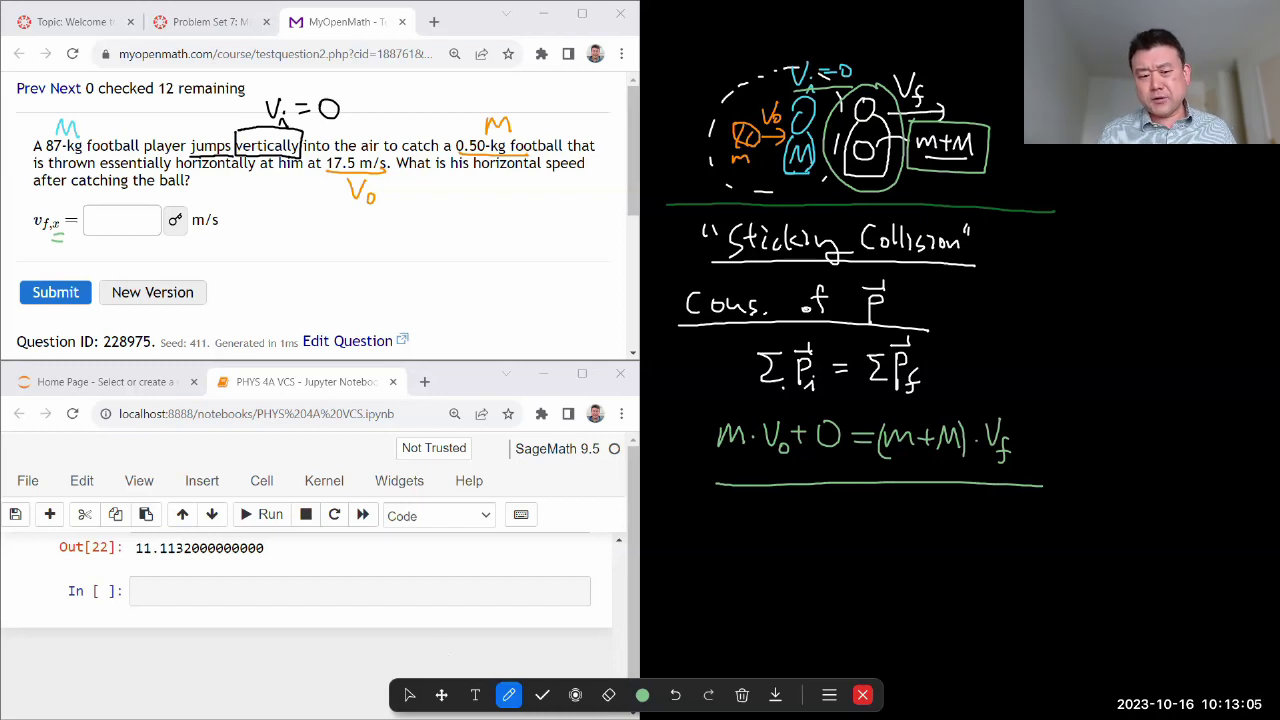
- In the empty notebook cell, declare the variables with var('m,M,v0,vf')
left_click(409, 694)
left_click(319, 589)
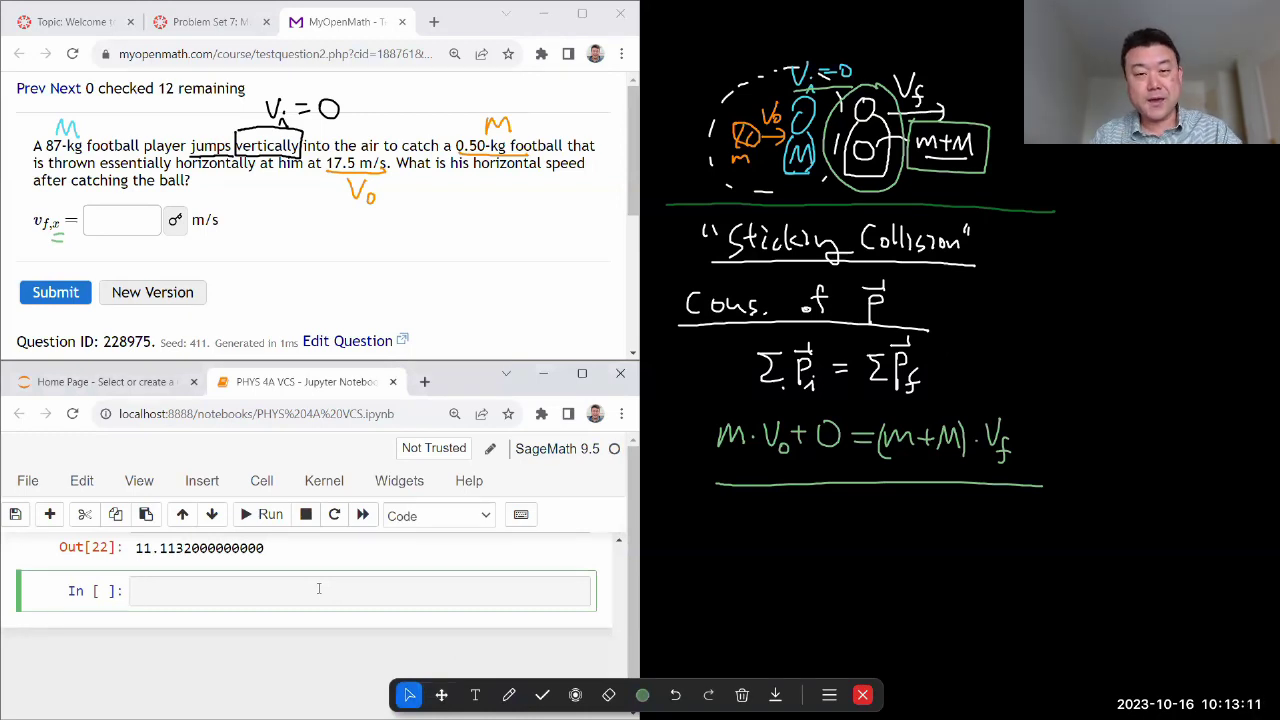
type("var('")
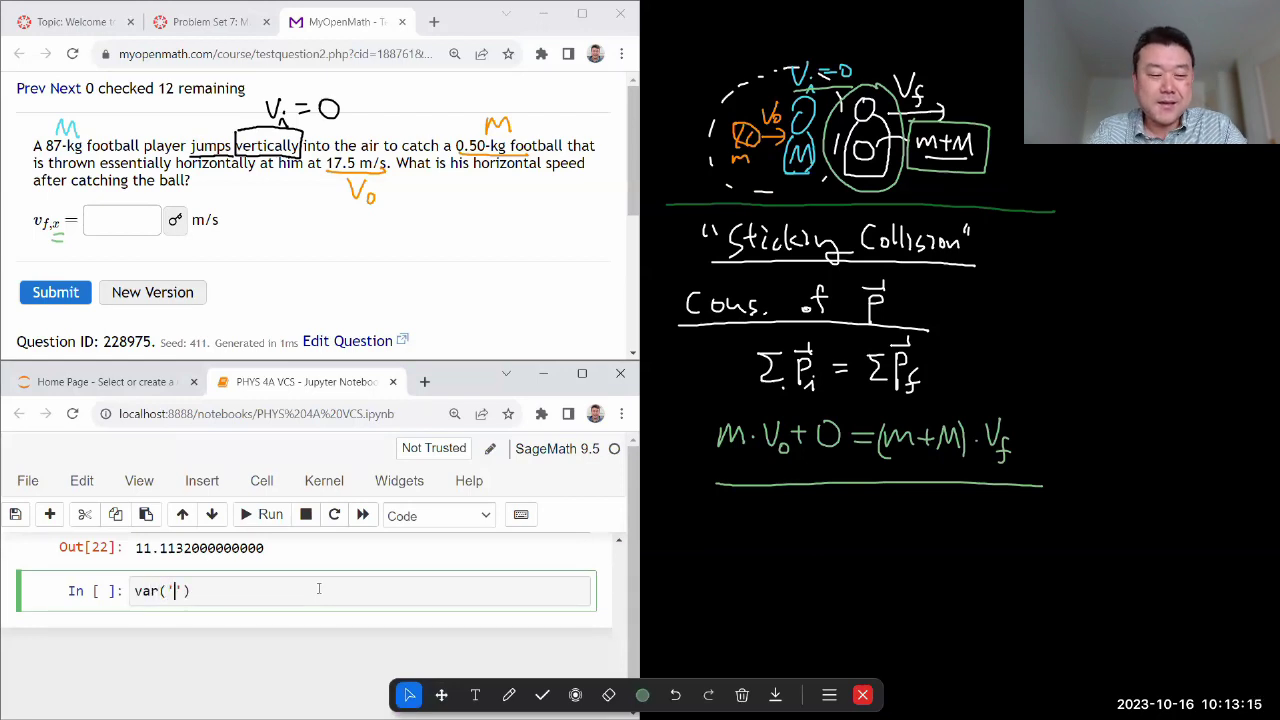
type("m,M")
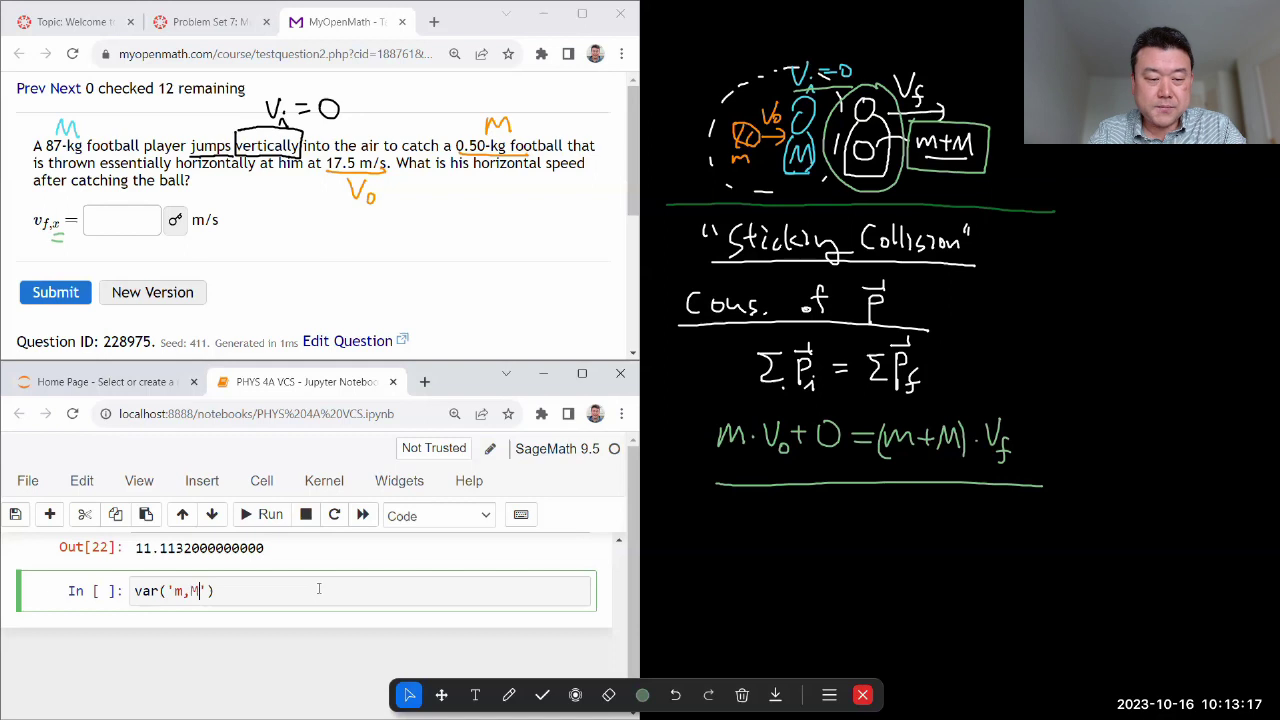
type(",v0,vf")
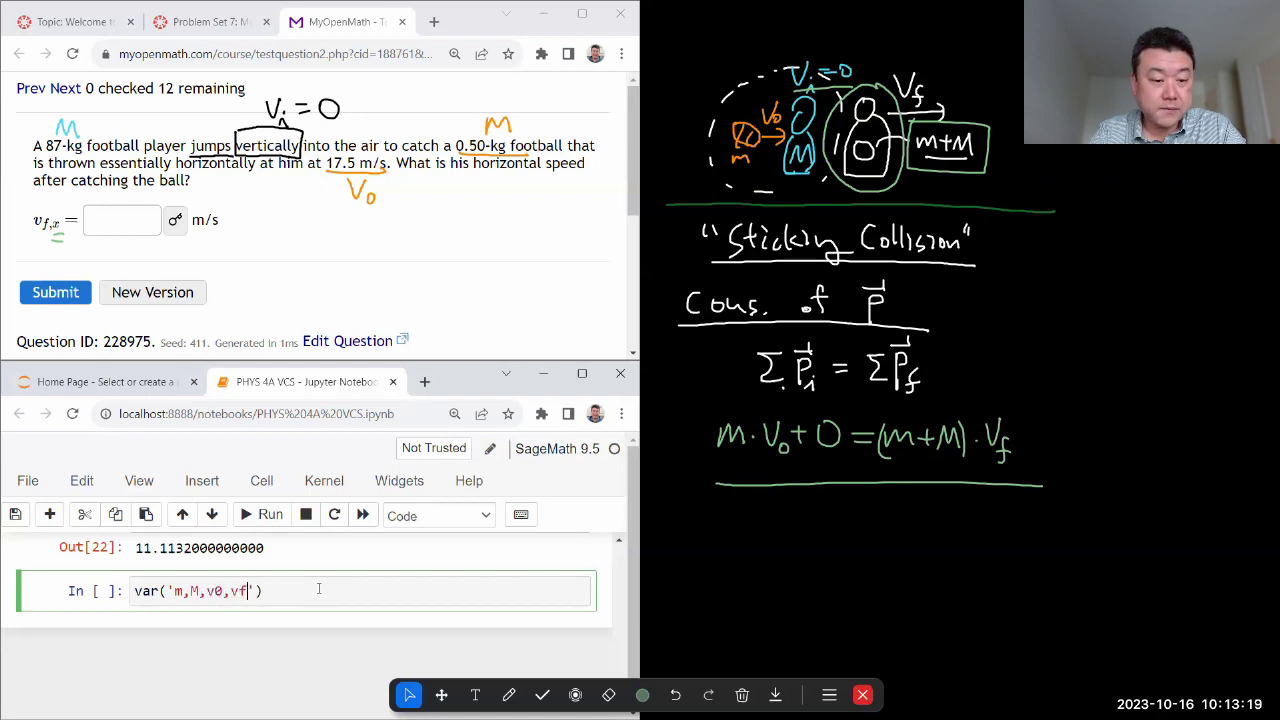
type("')")
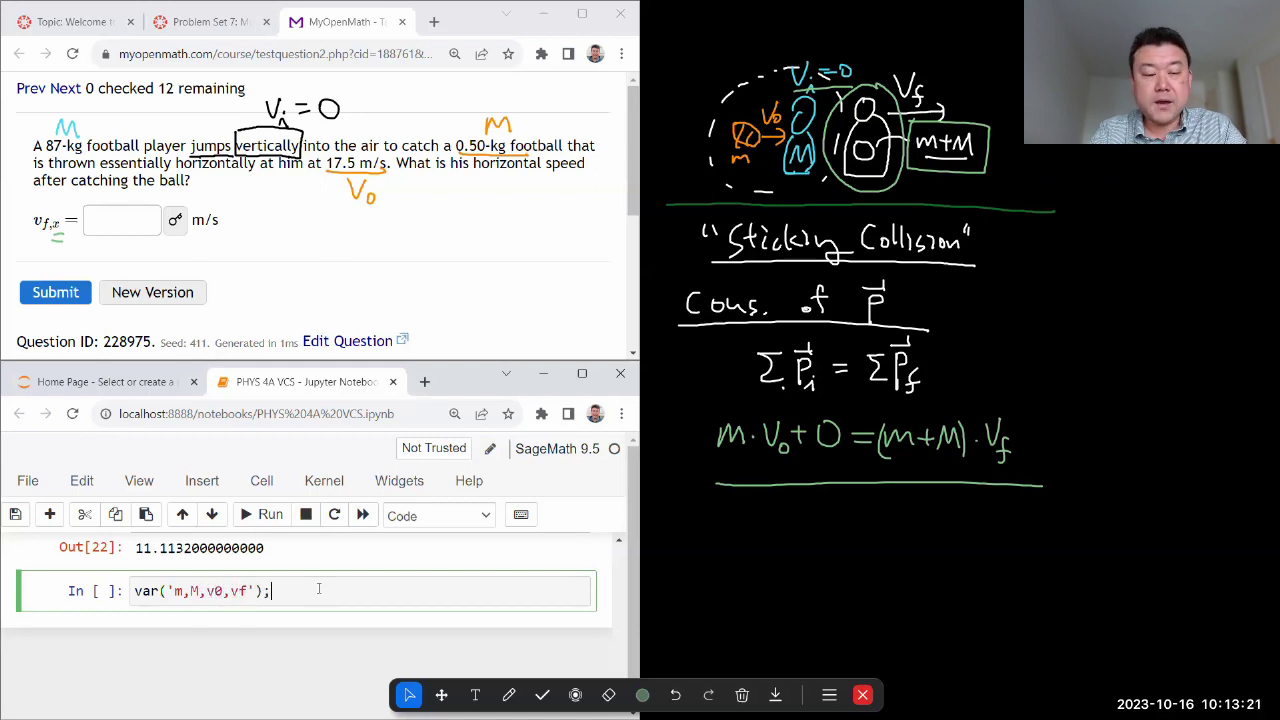
type(";")
- Define eq=m*v0==(m+M)*vf and run the cell to display the equation
key("Return")
type("eq=")
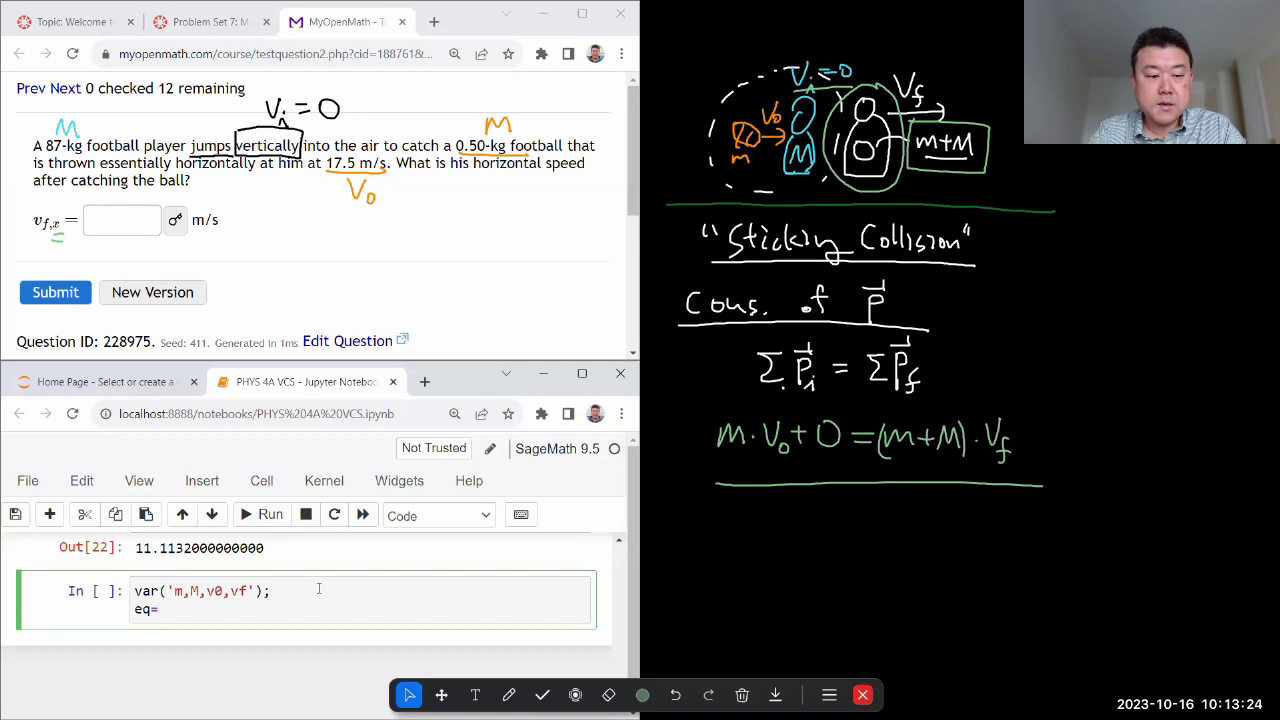
type("m*v0")
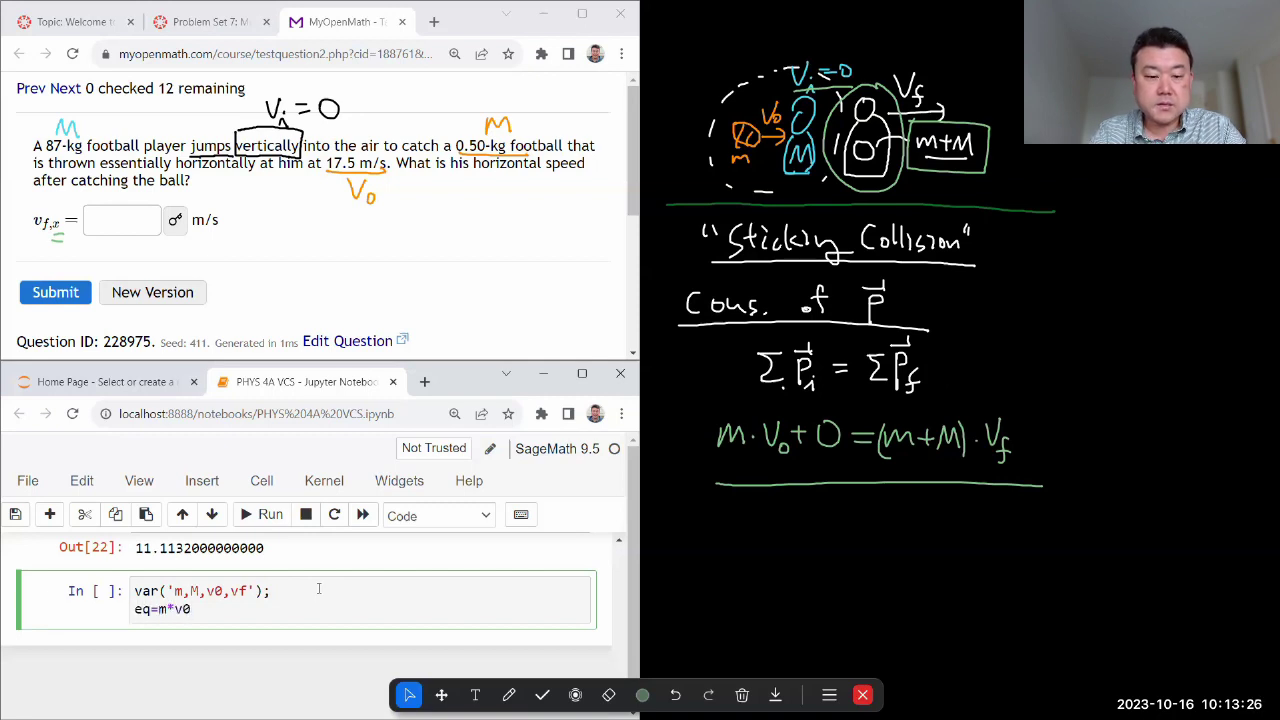
type("==(m")
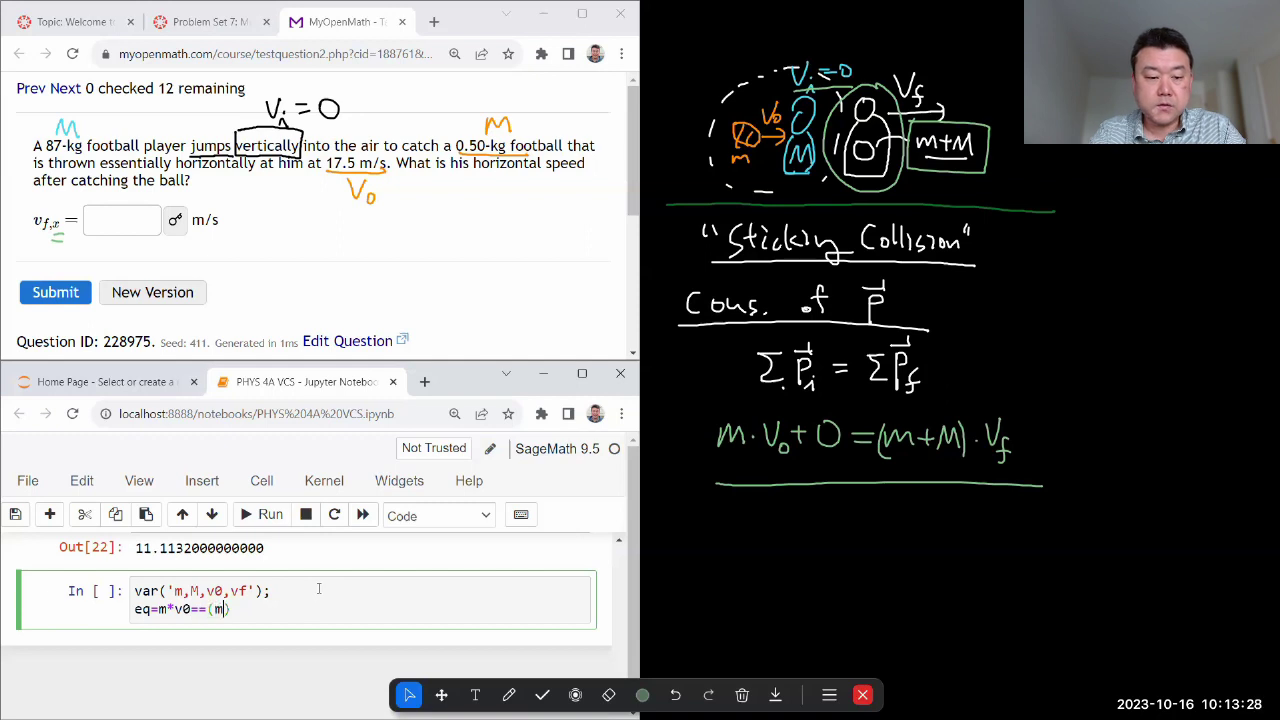
type("+M)*vf")
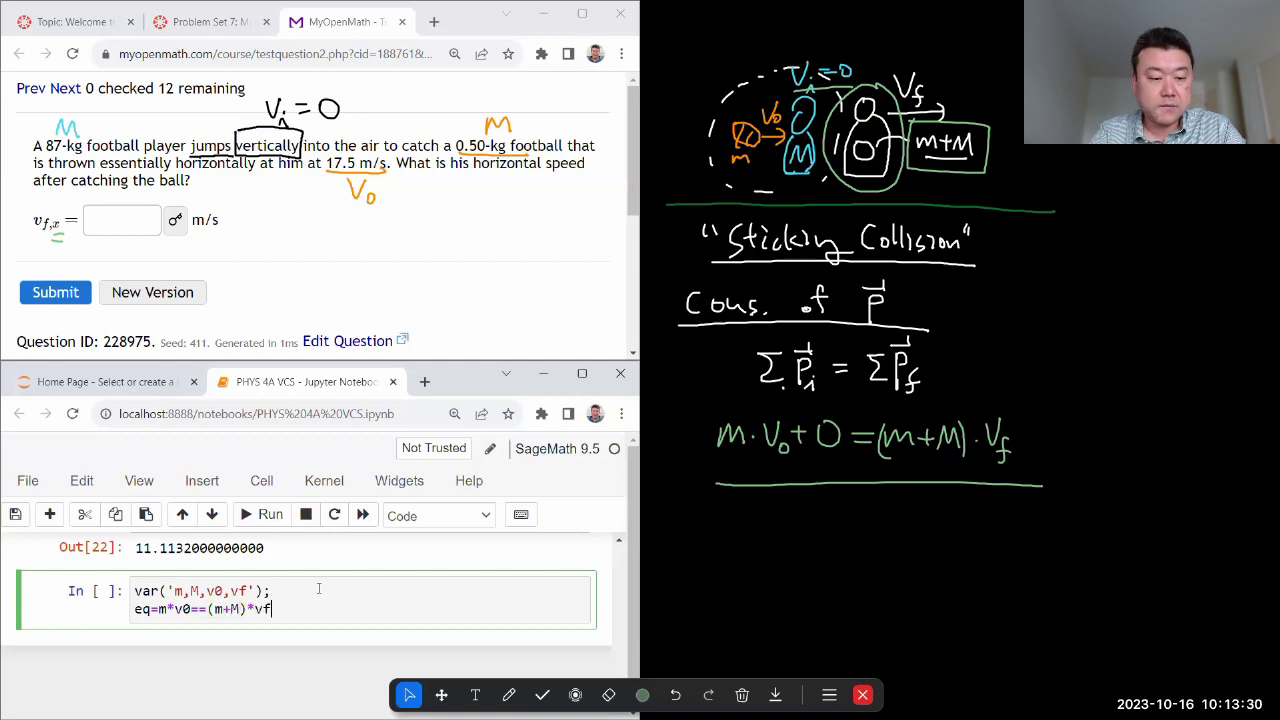
type(";")
key("Return")
type("eq")
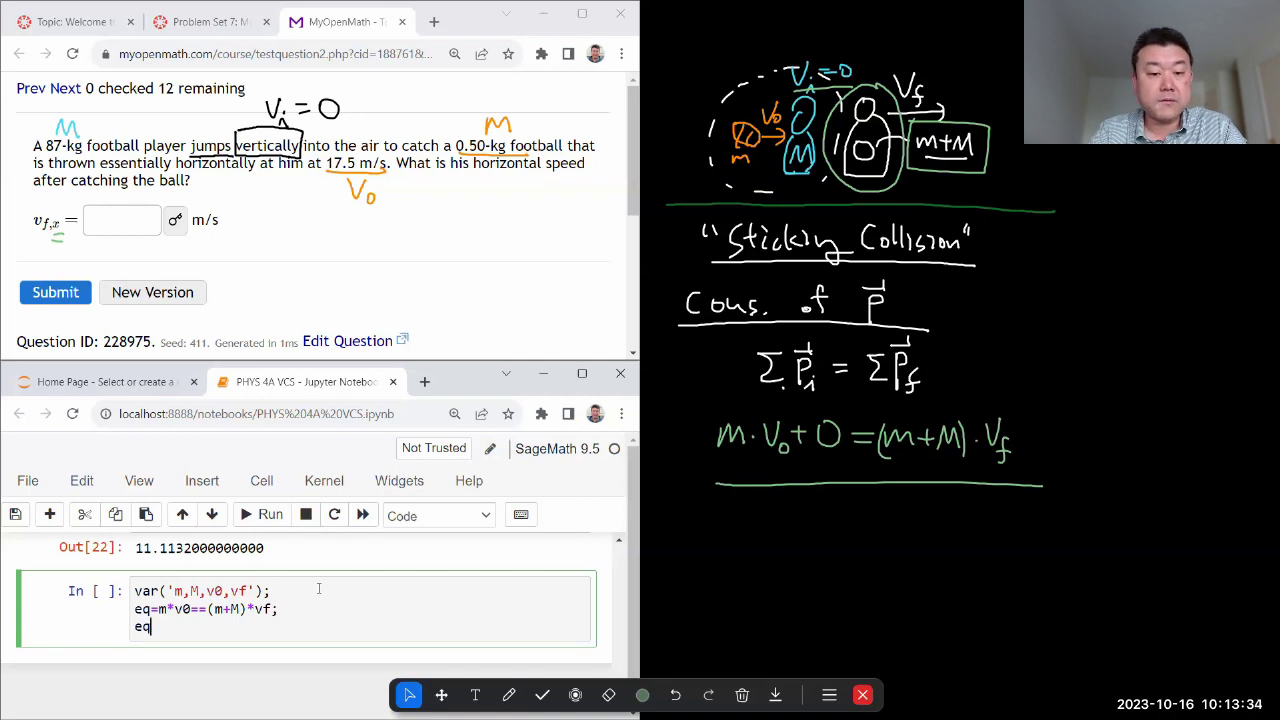
key("shift+Return")
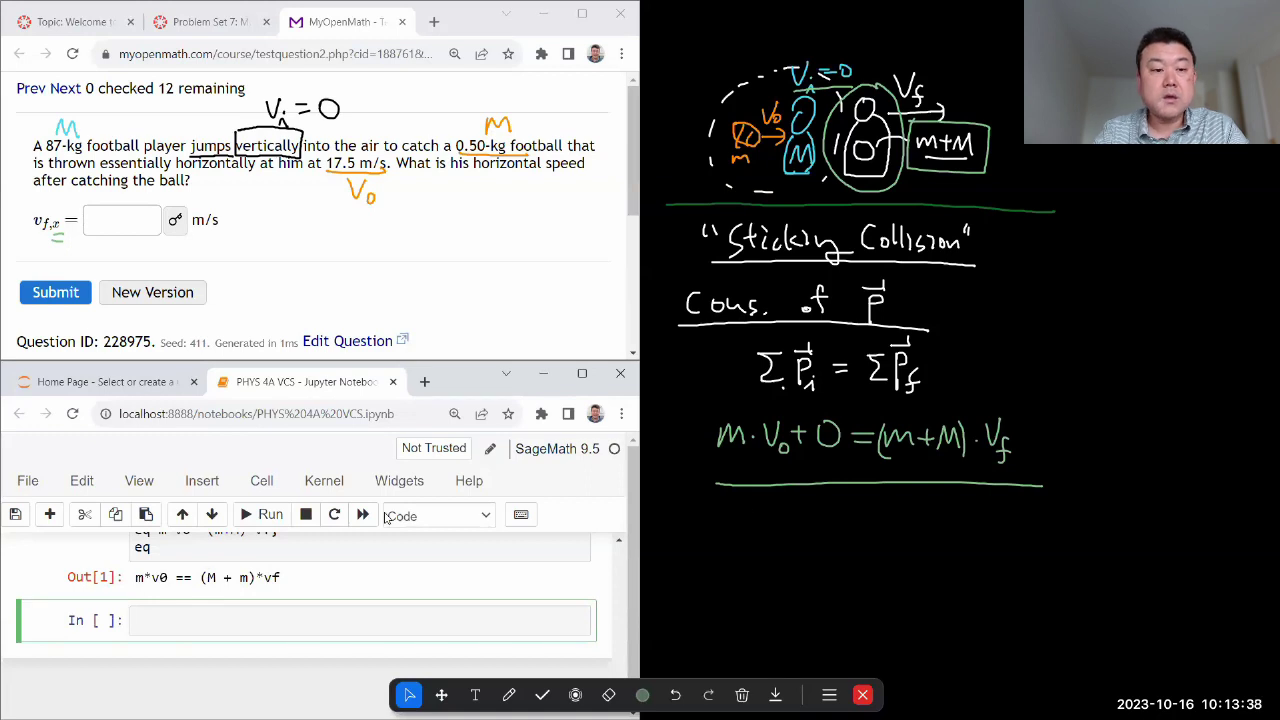
- Run solve(eq,vf) to get vf == m*v0/(M + m)
type("solve(")
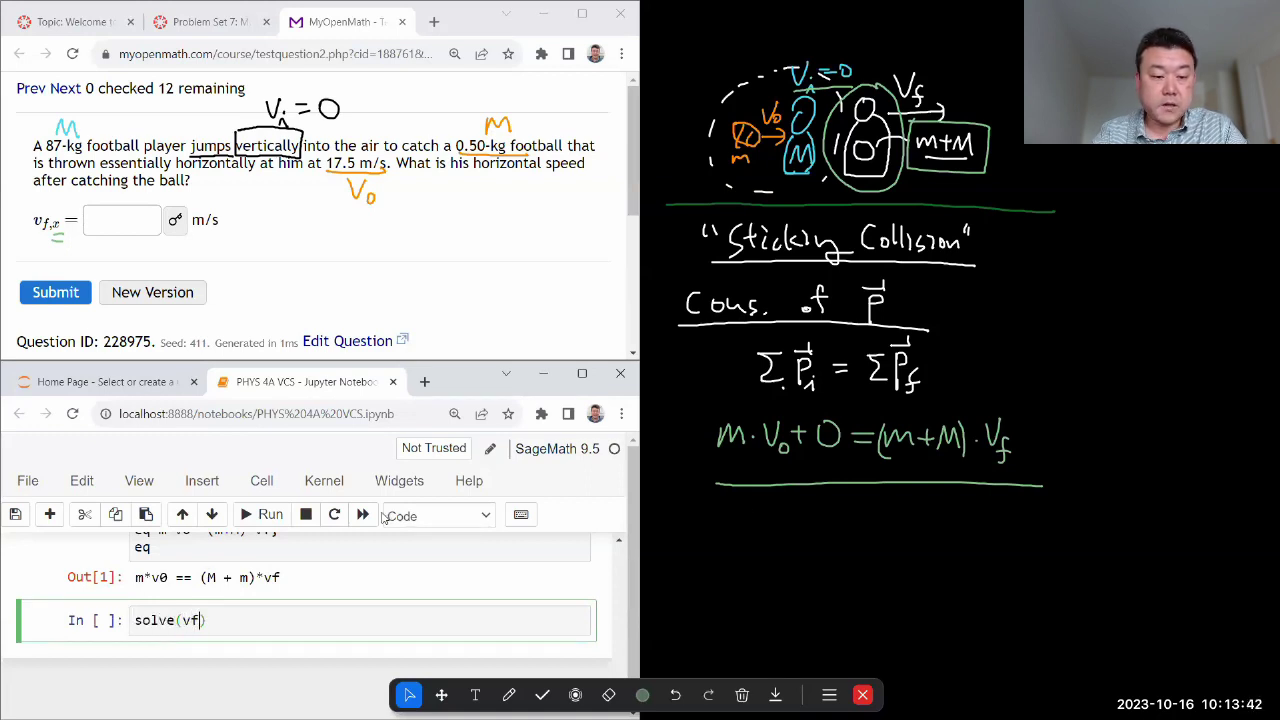
type("eq,vf")
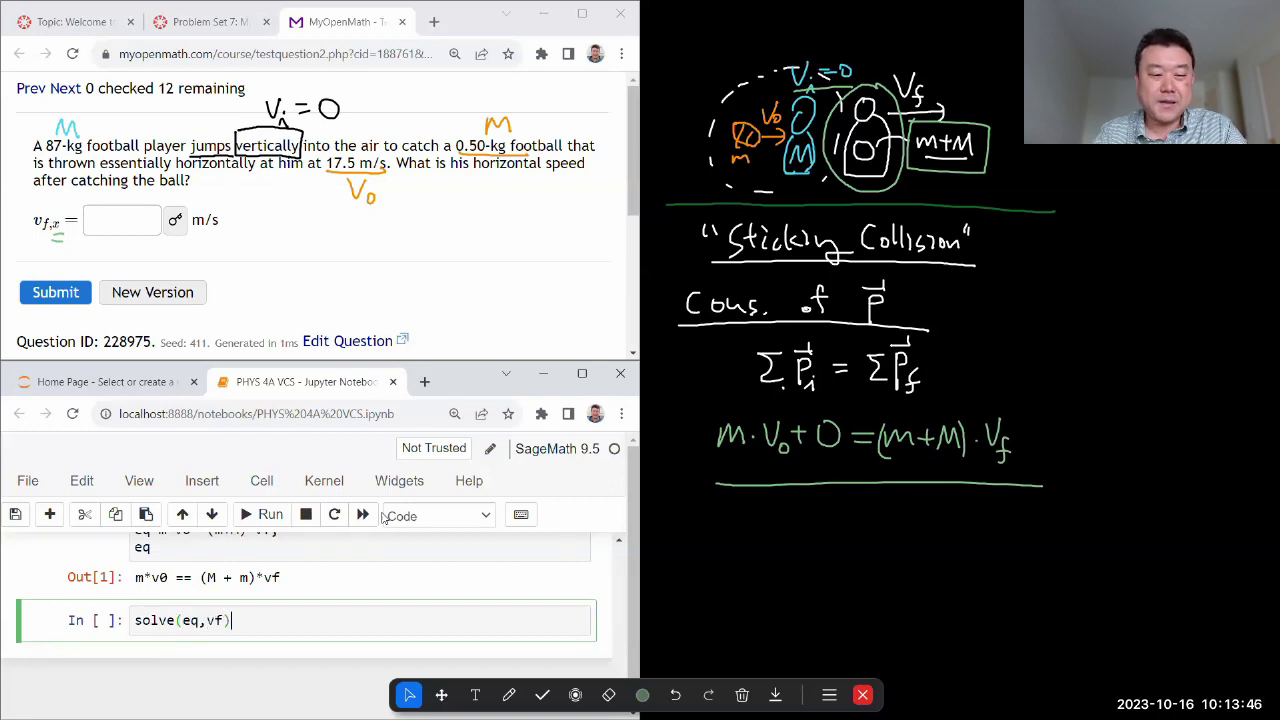
key("shift+Return")
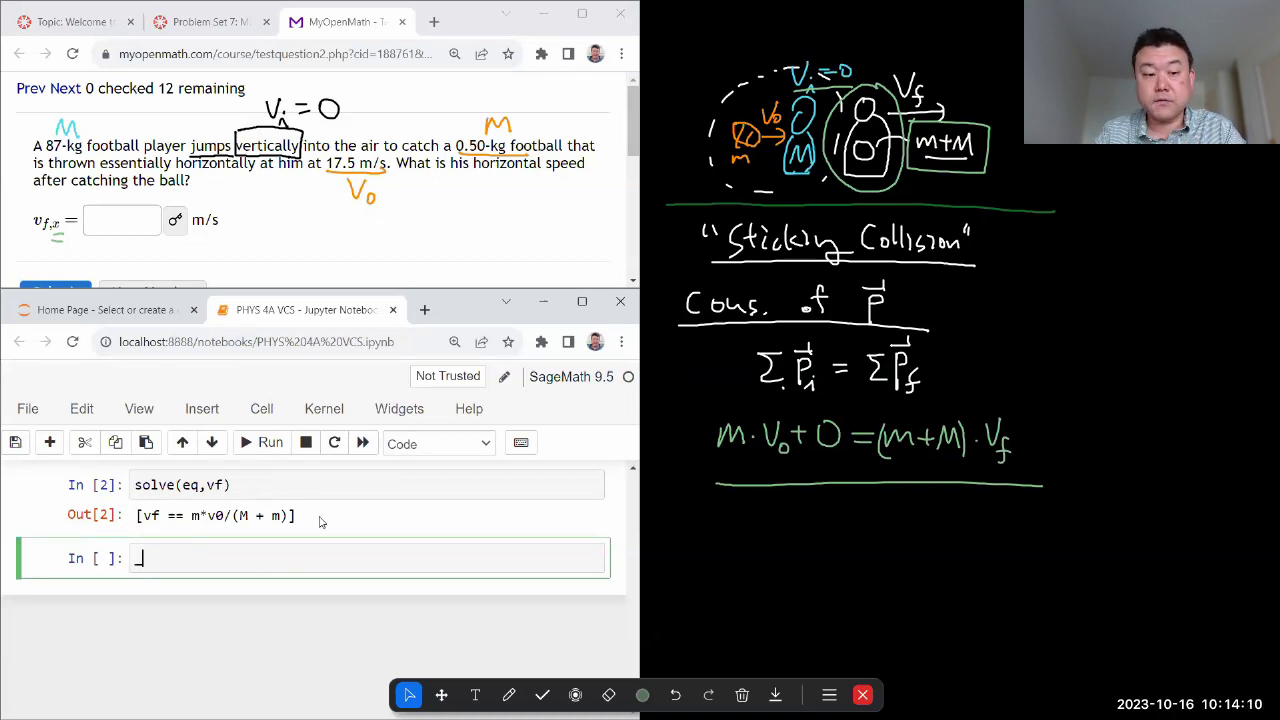
- Substitute m=0.50, M=87 and v0=17.5 into the vf solution, giving vf == 0.1
type("[0")
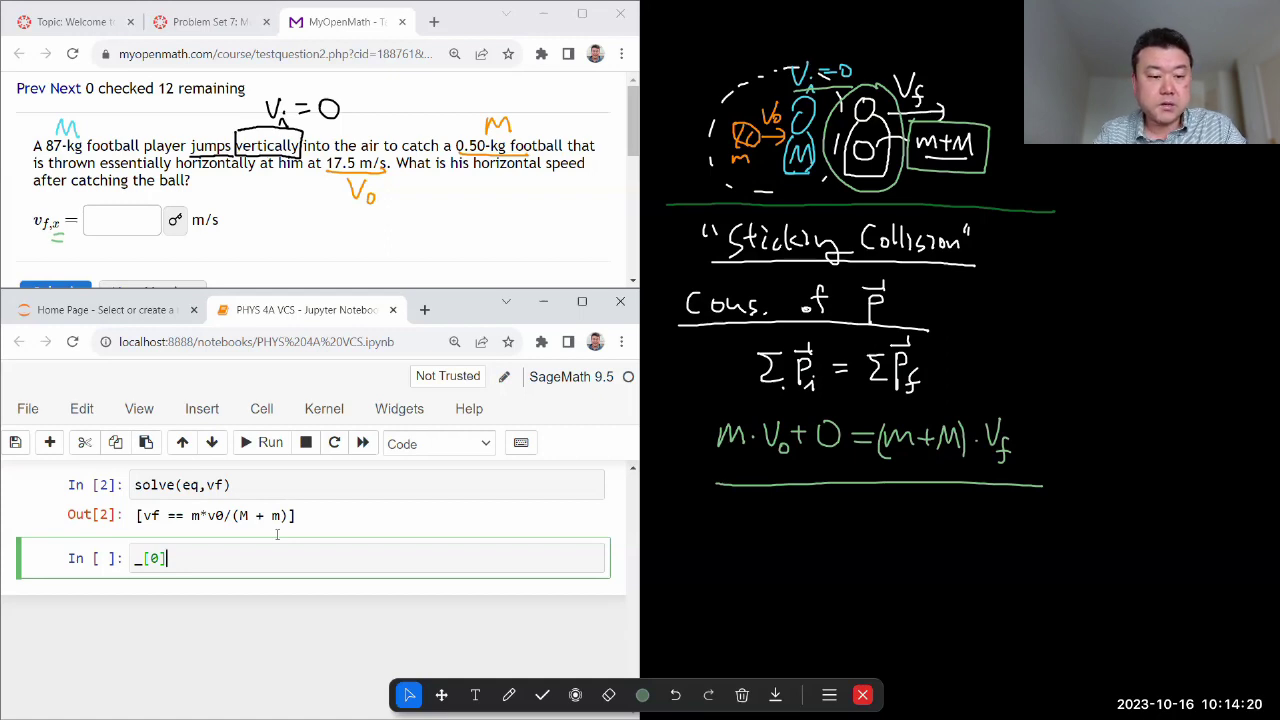
type(".")
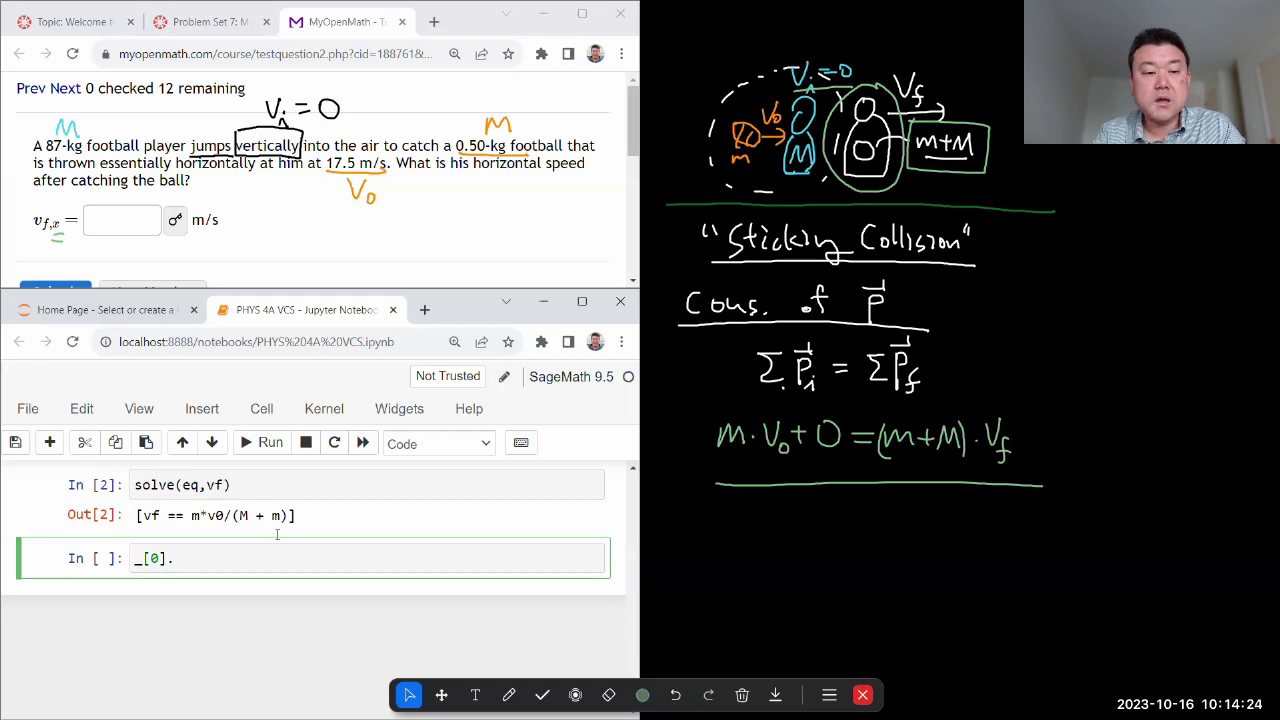
type("subs(")
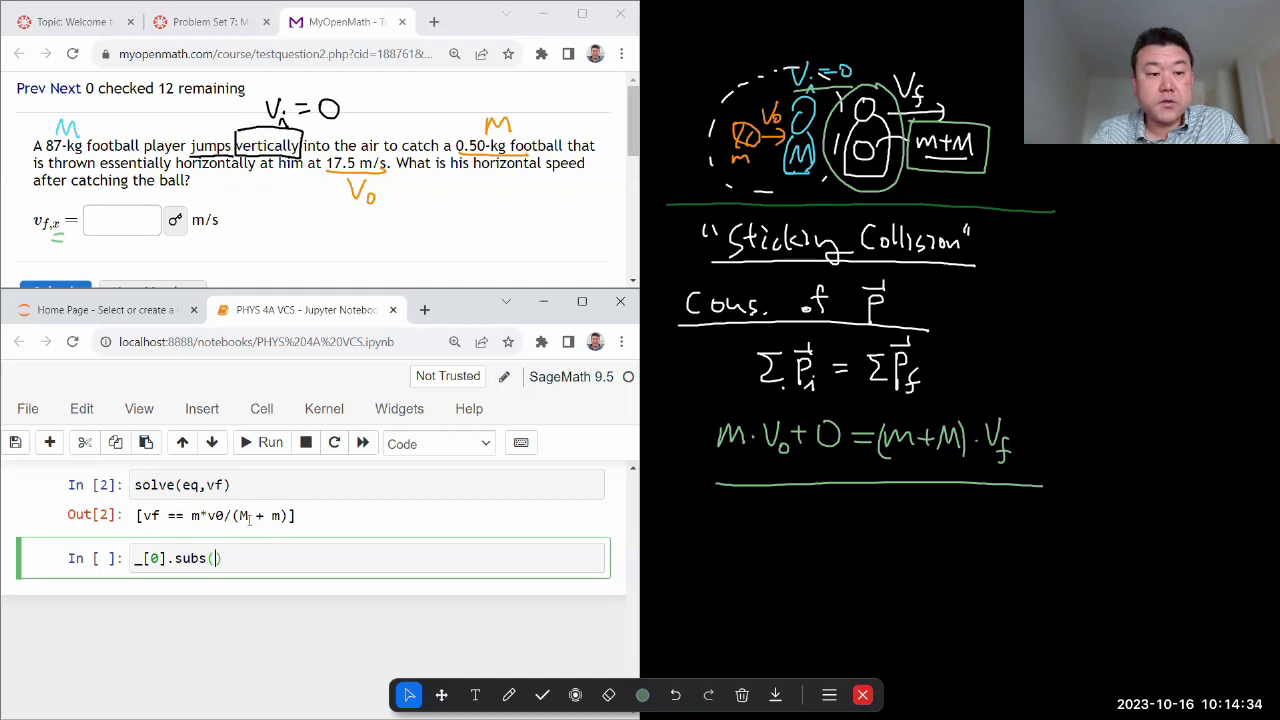
type("m=")
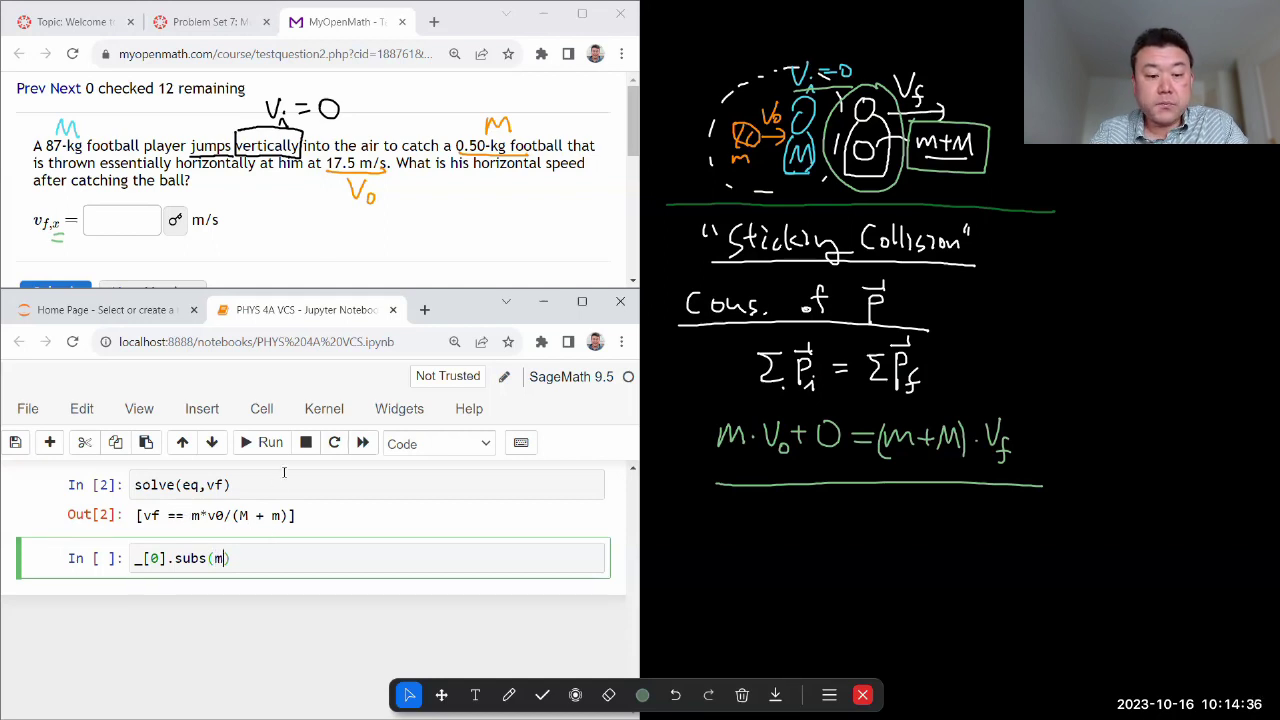
type("0.50")
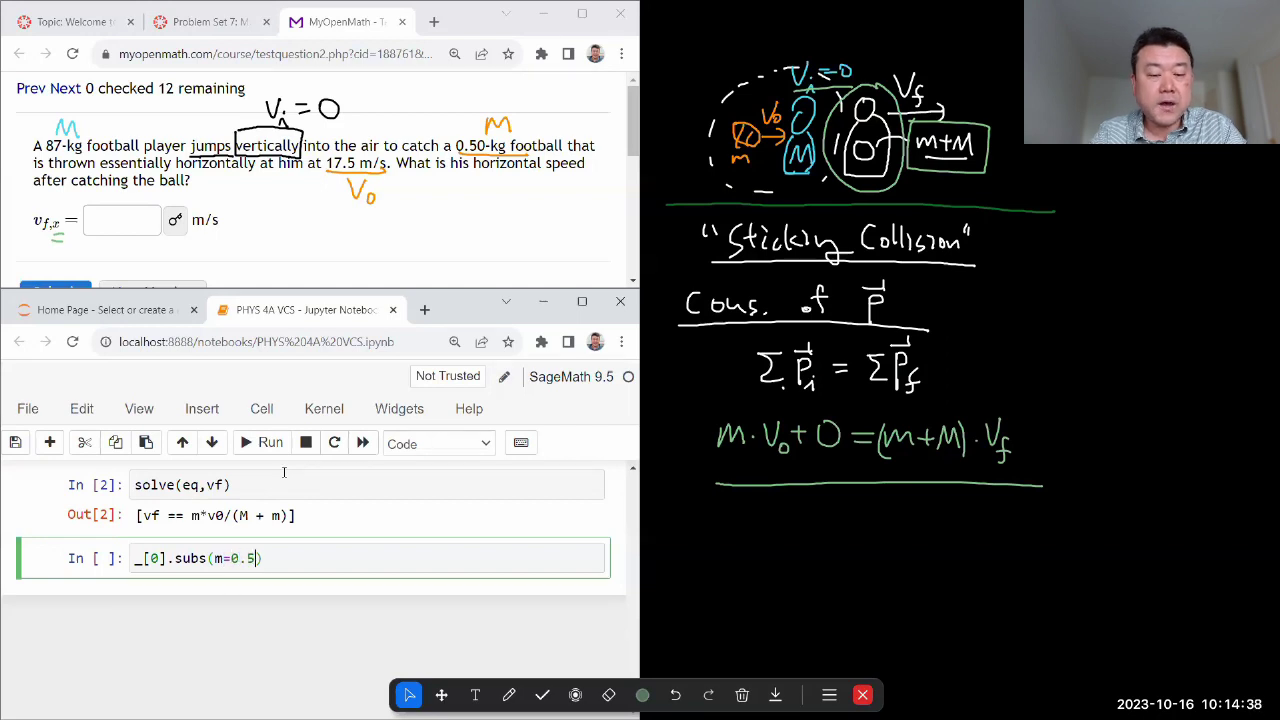
type(",")
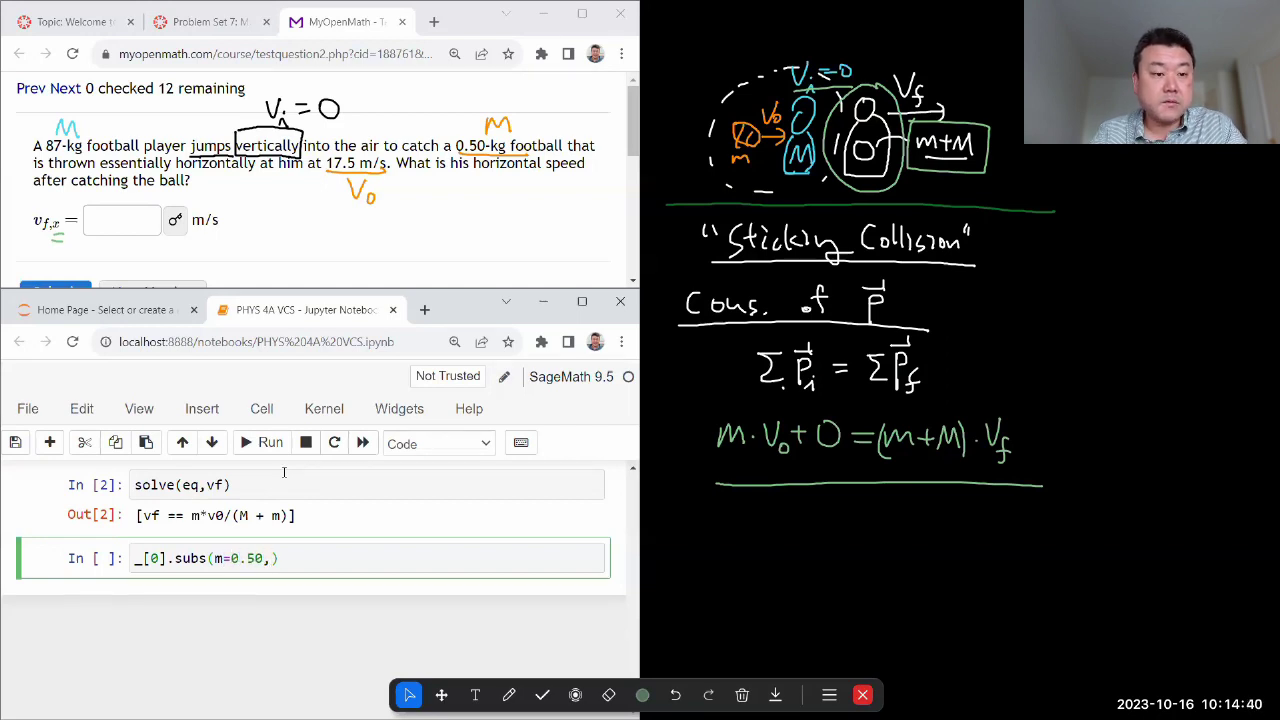
type("M")
type("=87.")
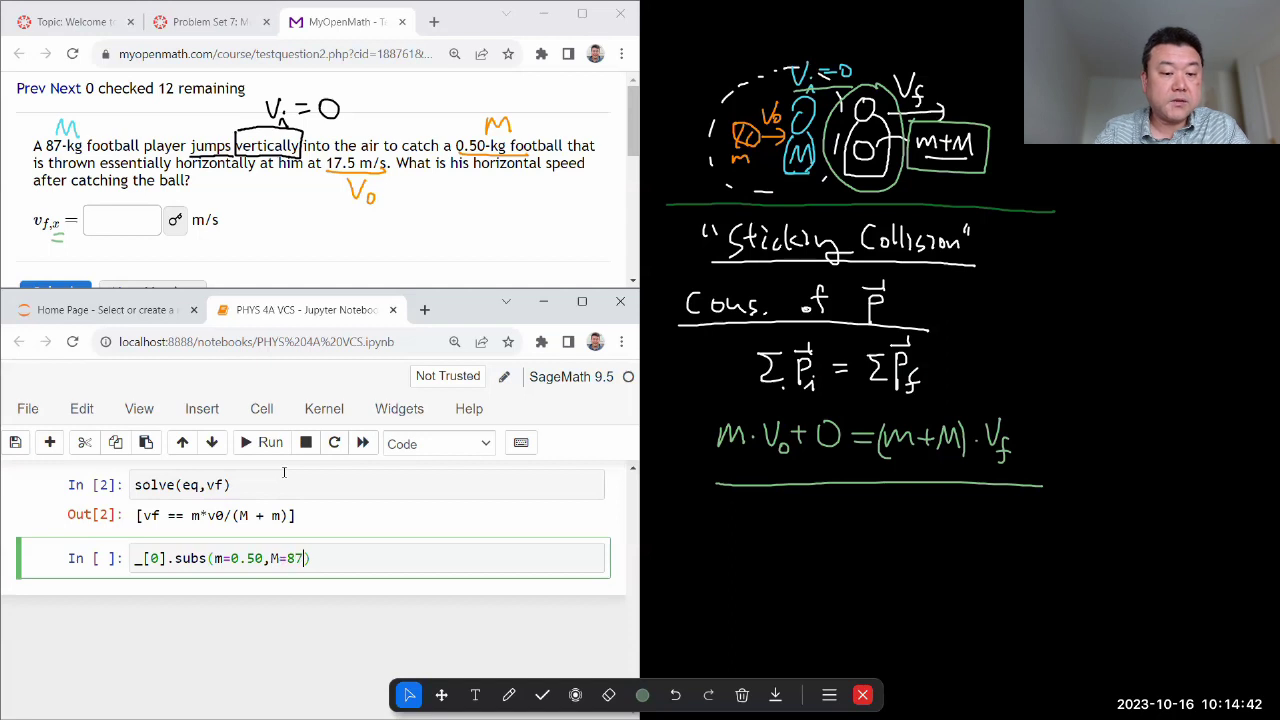
type(",")
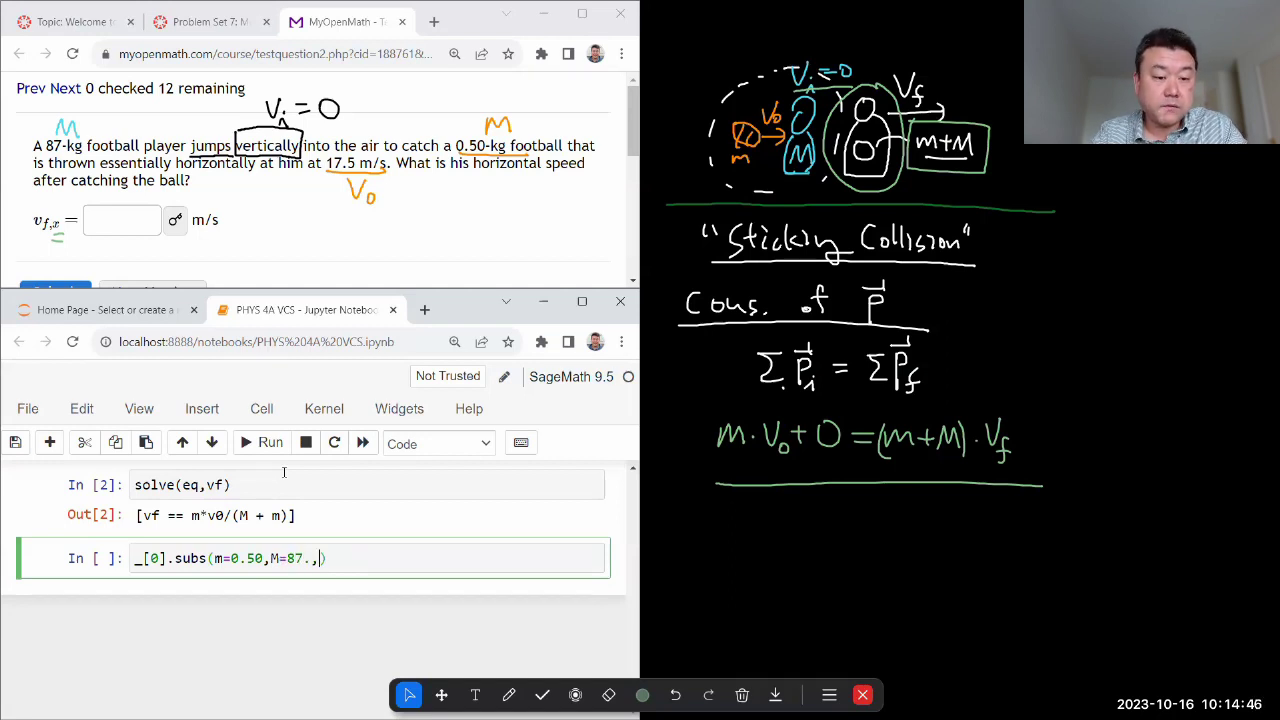
type("v0=17")
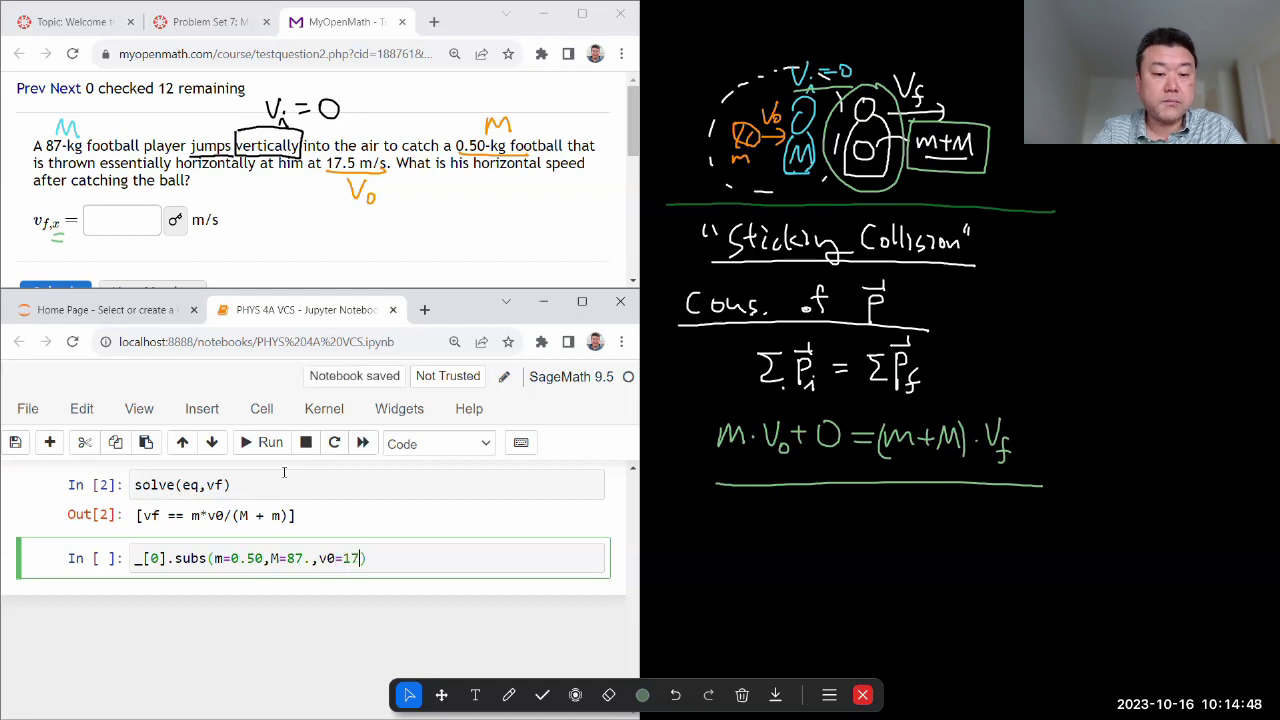
type(".5")
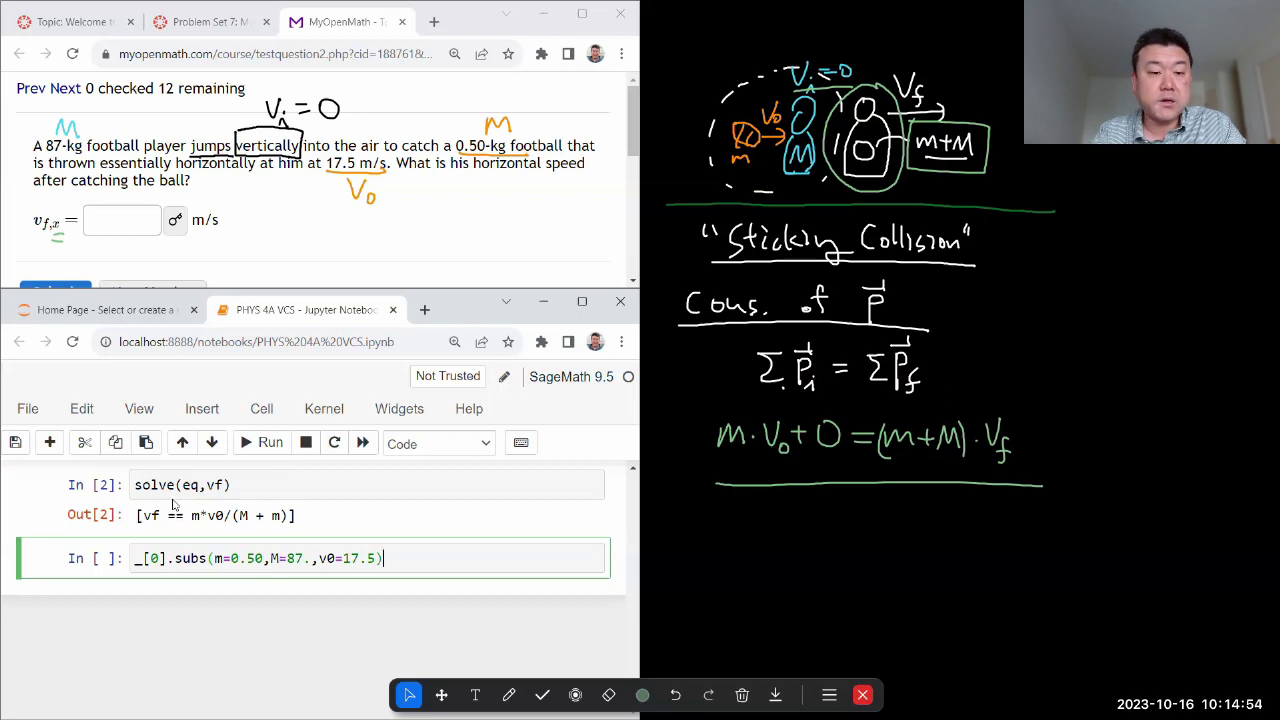
key("shift+Return")
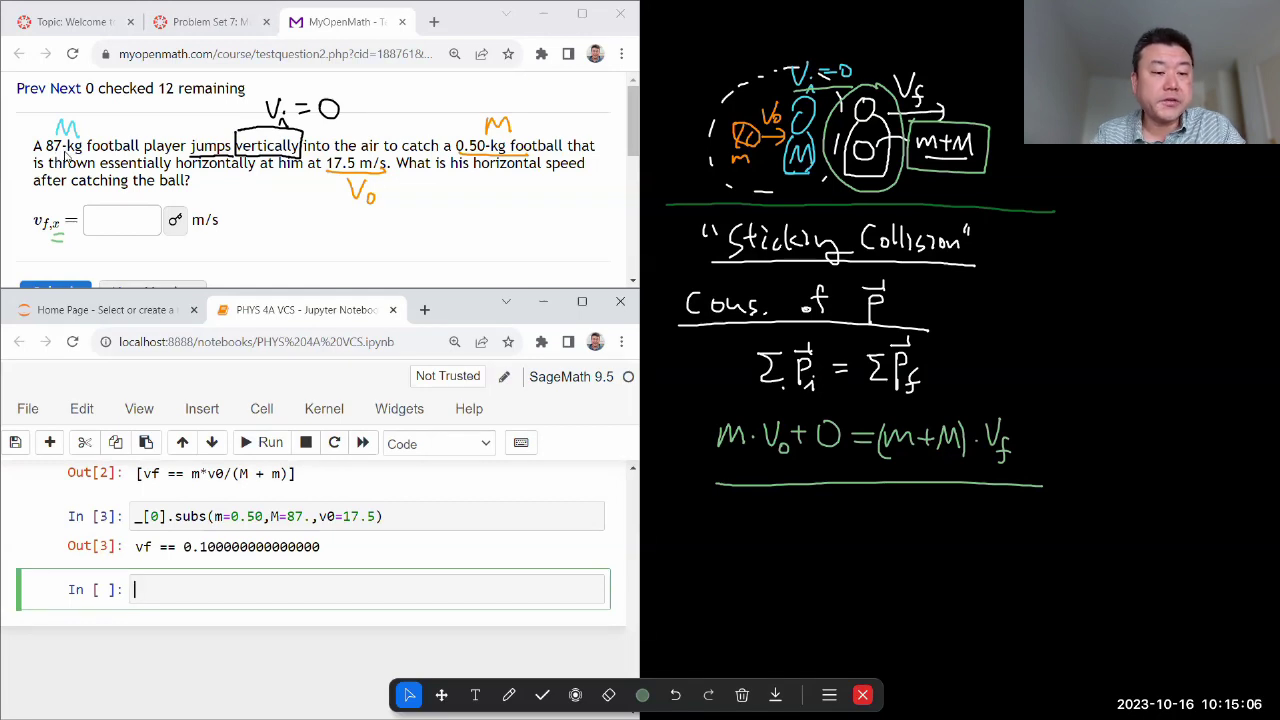
- Enter 0.10 as the horizontal speed after the catch, v_f,x, in m/s
left_click(113, 222)
type("0.10")
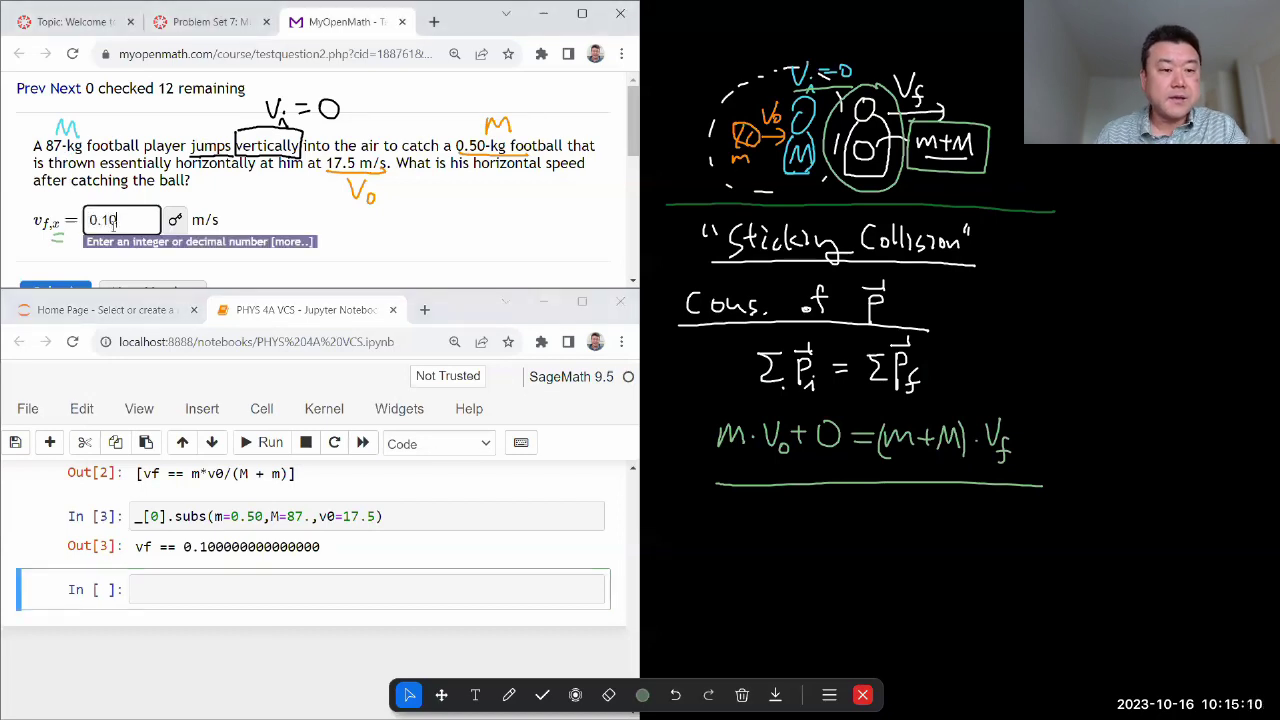
left_click(410, 258)
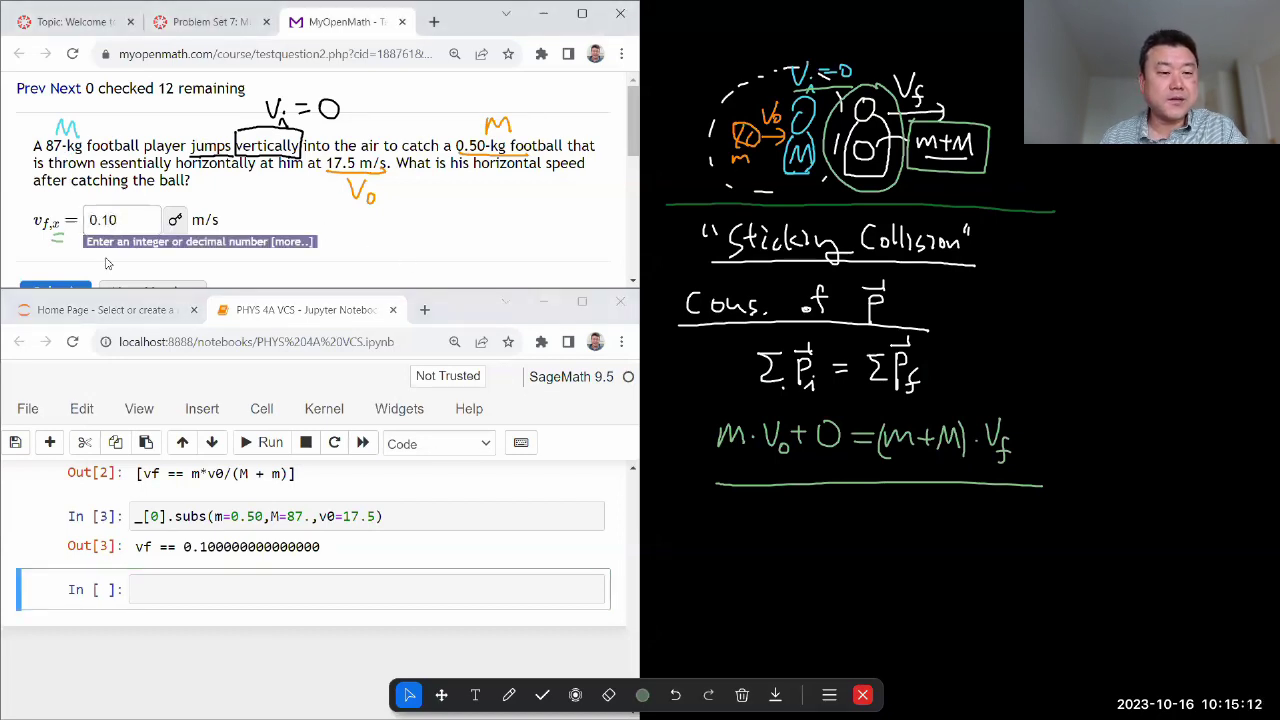
scroll(85, 244, "down", 1)
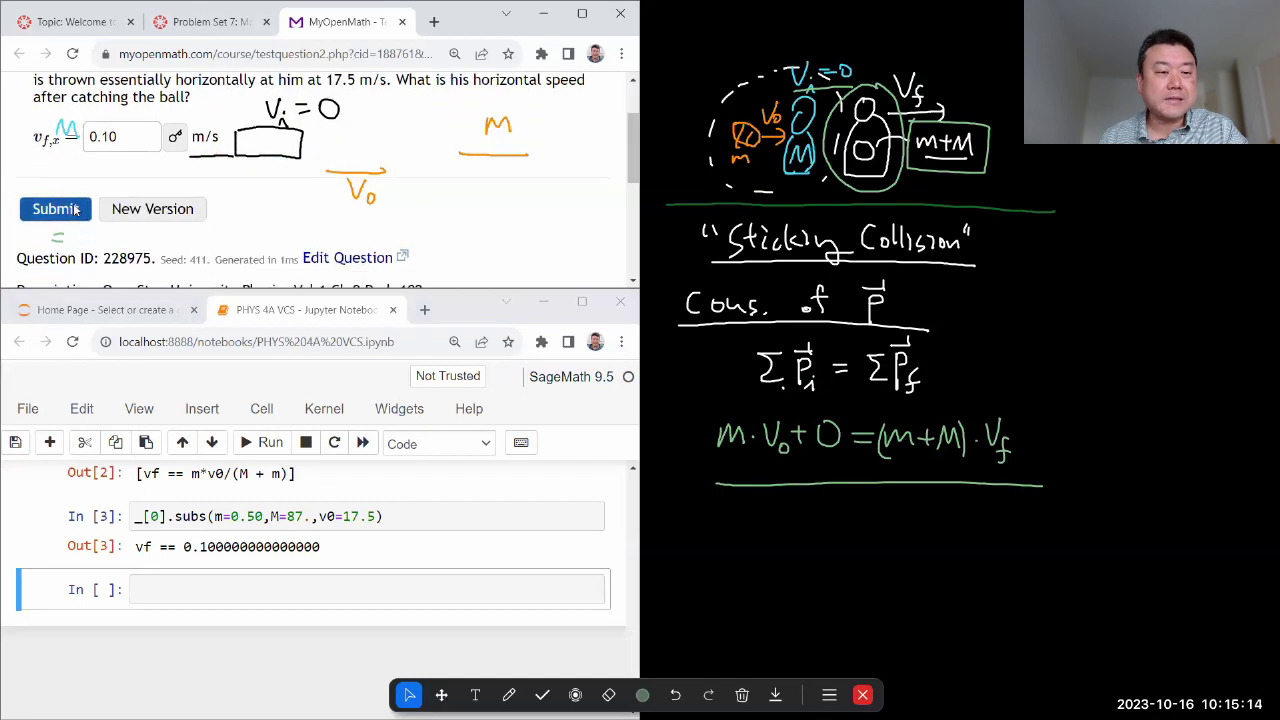
- Submit the 0.10 m/s answer and confirm the green check with score 1/1
left_click(75, 209)
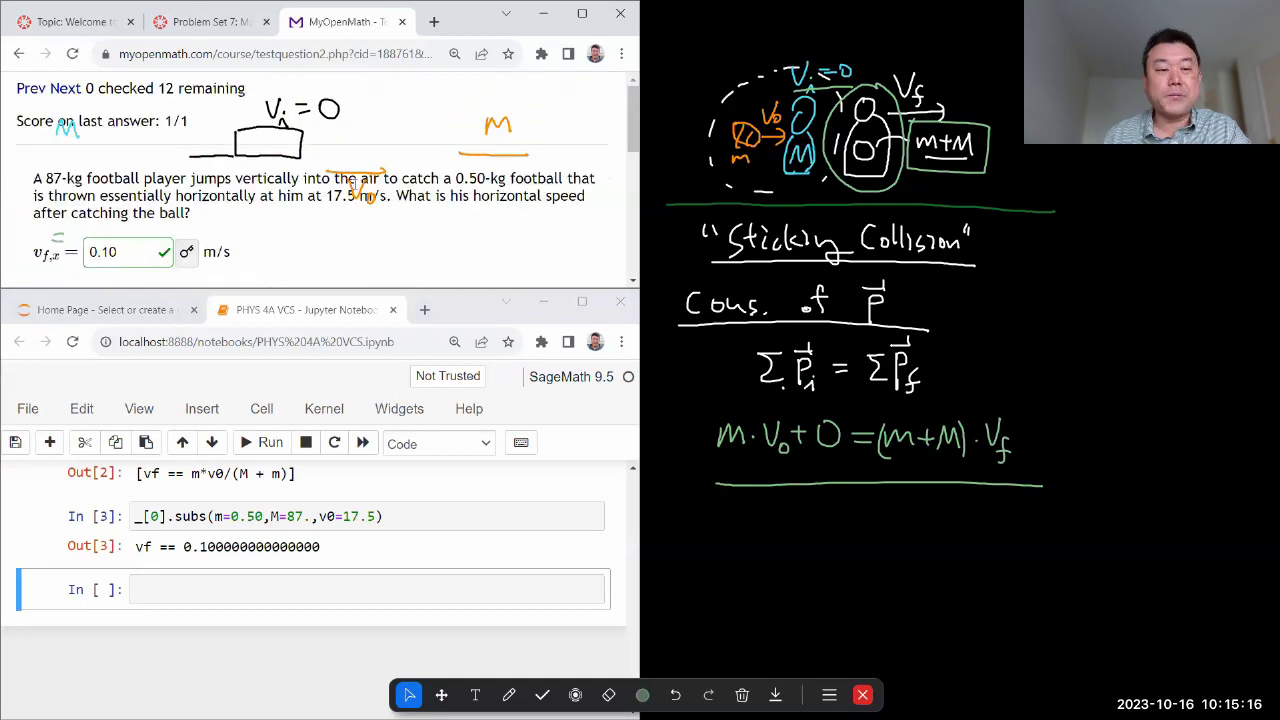
scroll(354, 186, "down", 1)
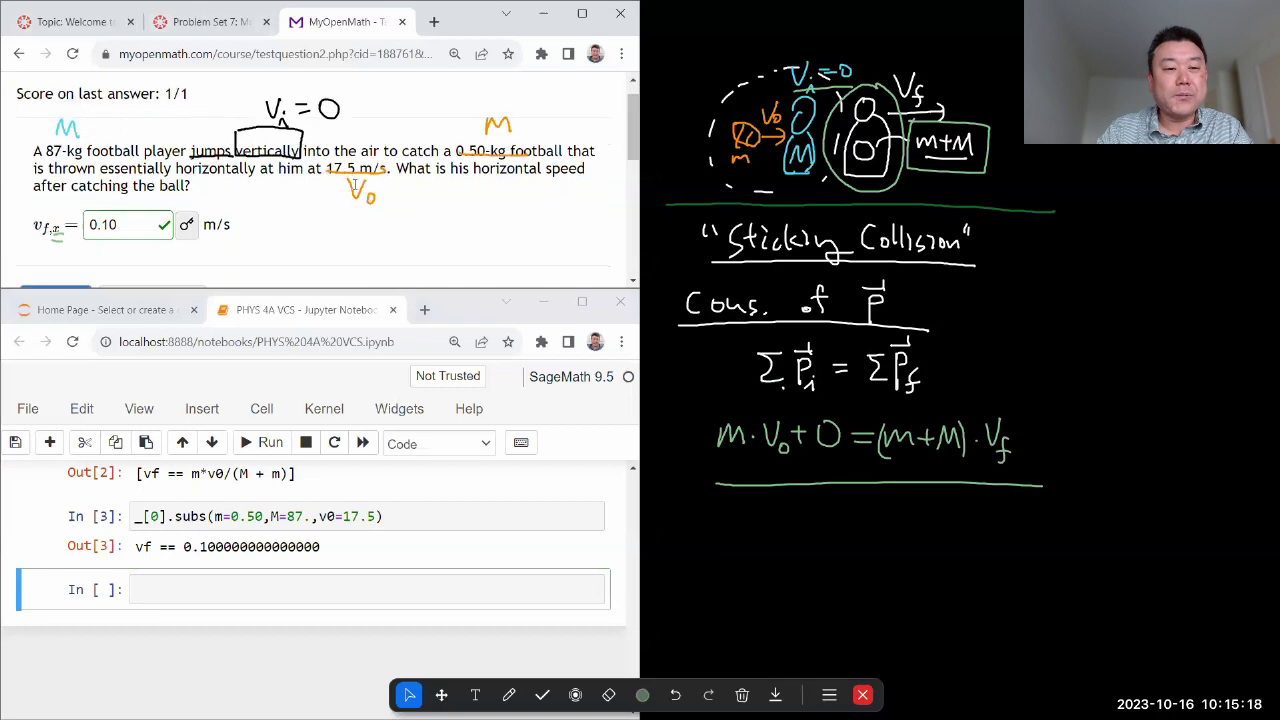
scroll(354, 186, "up", 1)
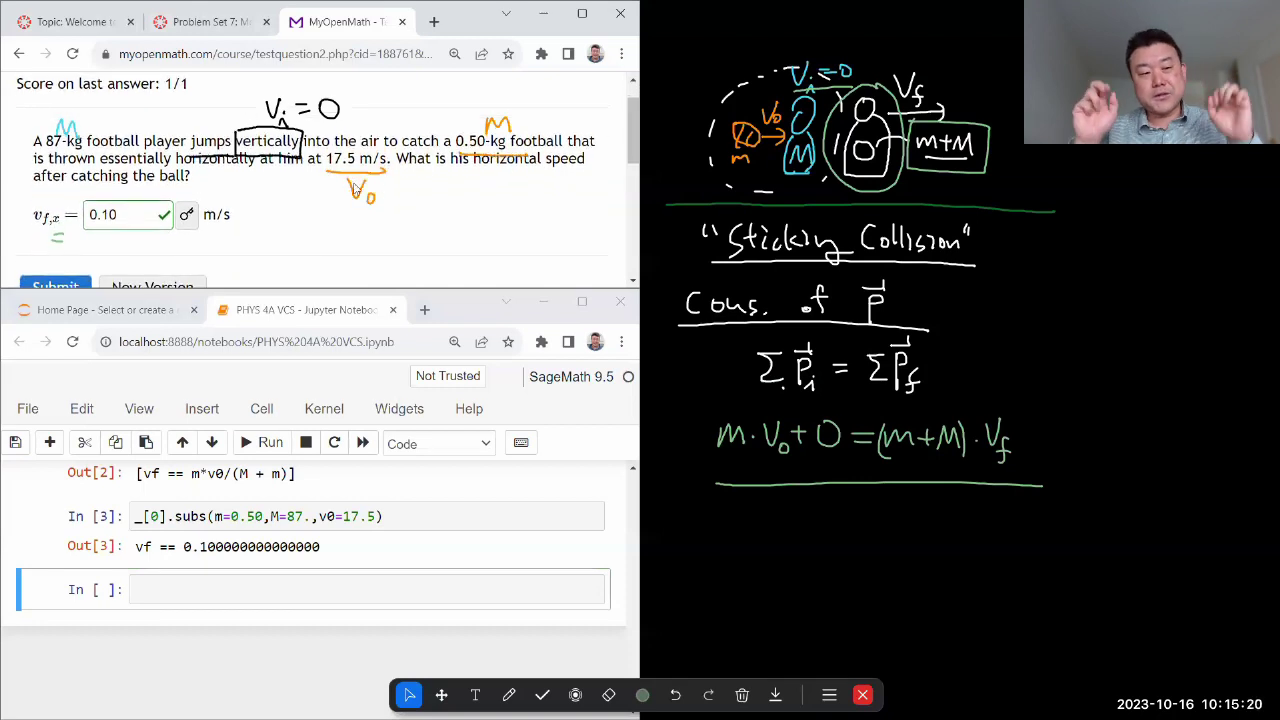